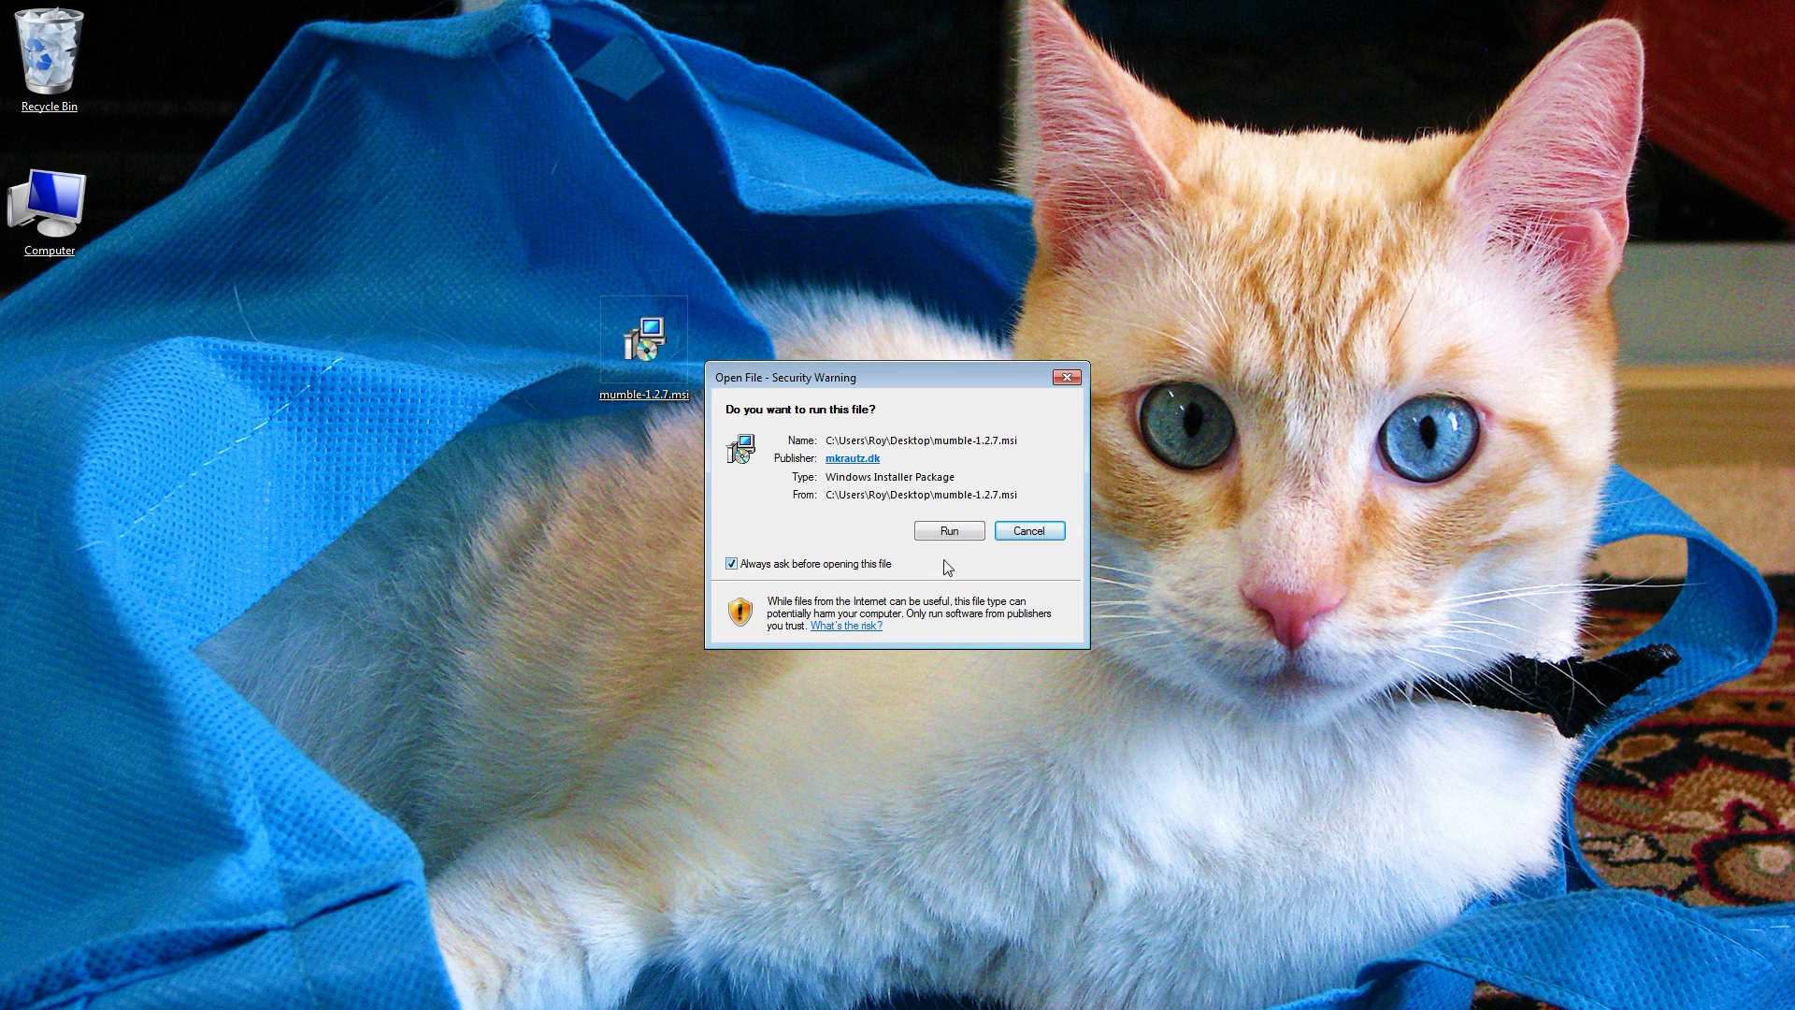
- Run the Mumble 1.2.7 installer, accept the license agreement and keep only the Mumble client feature at the default location
left_click(959, 535)
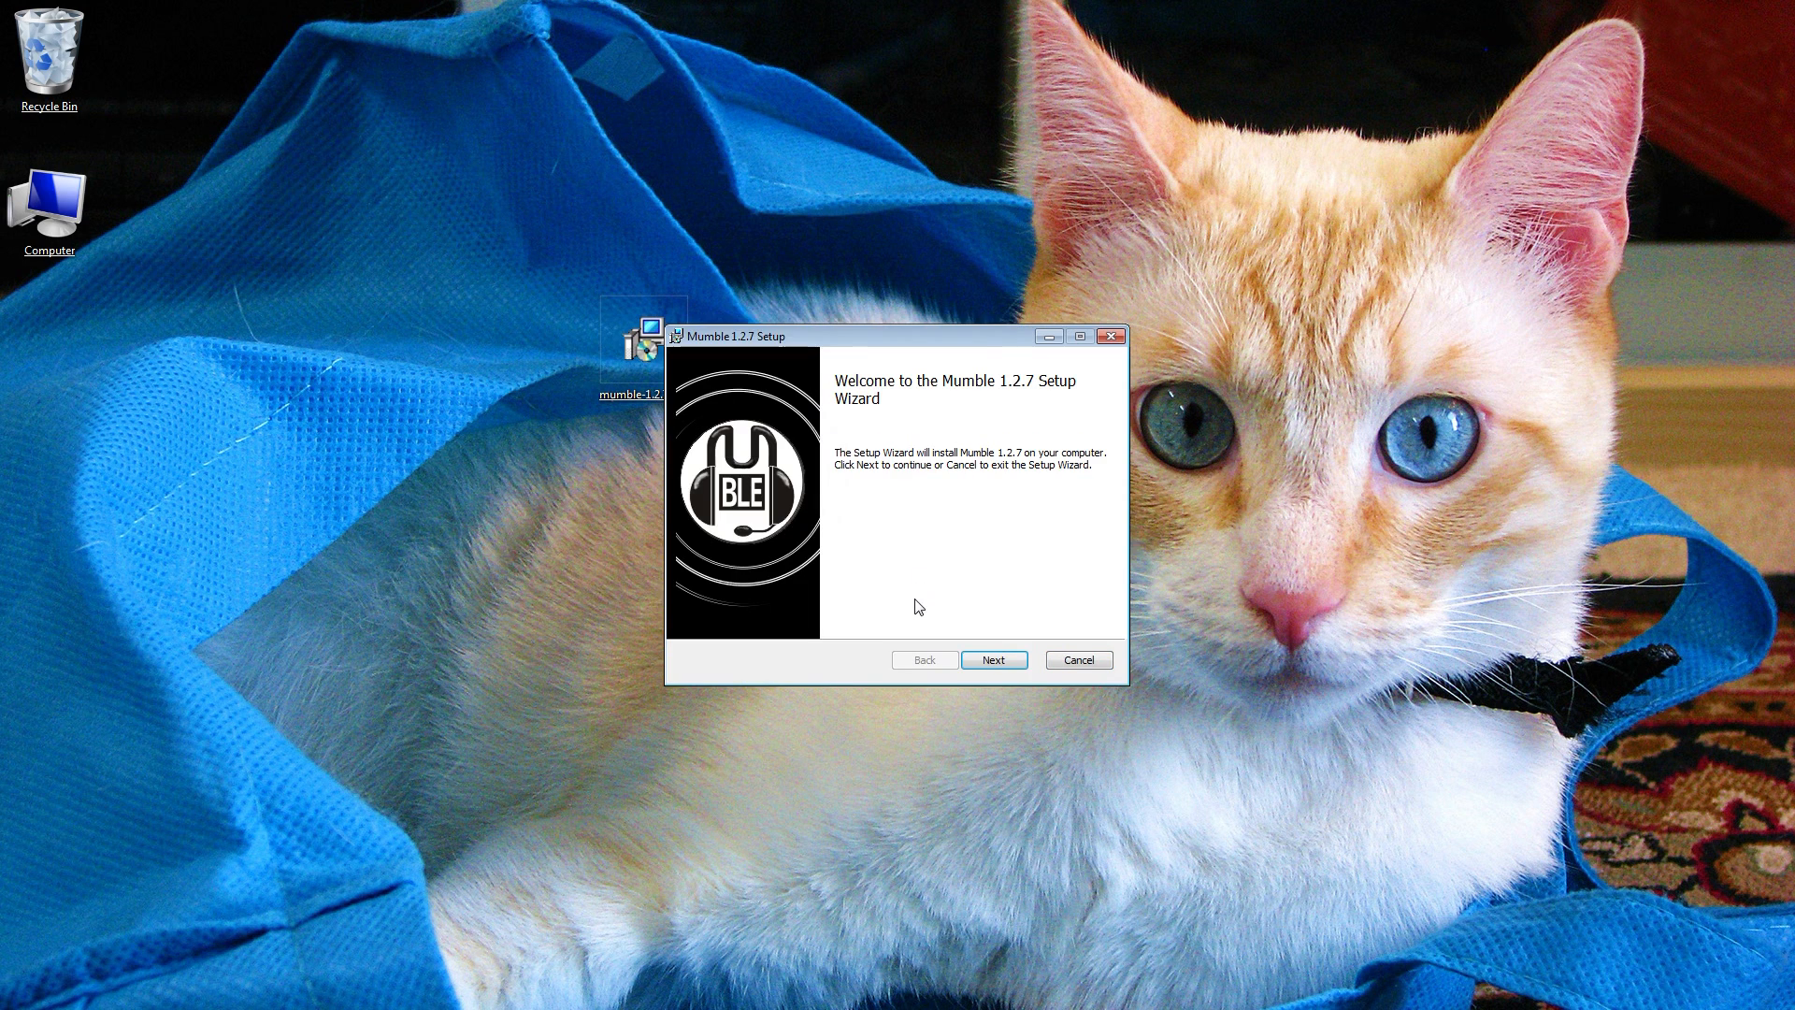
left_click(993, 660)
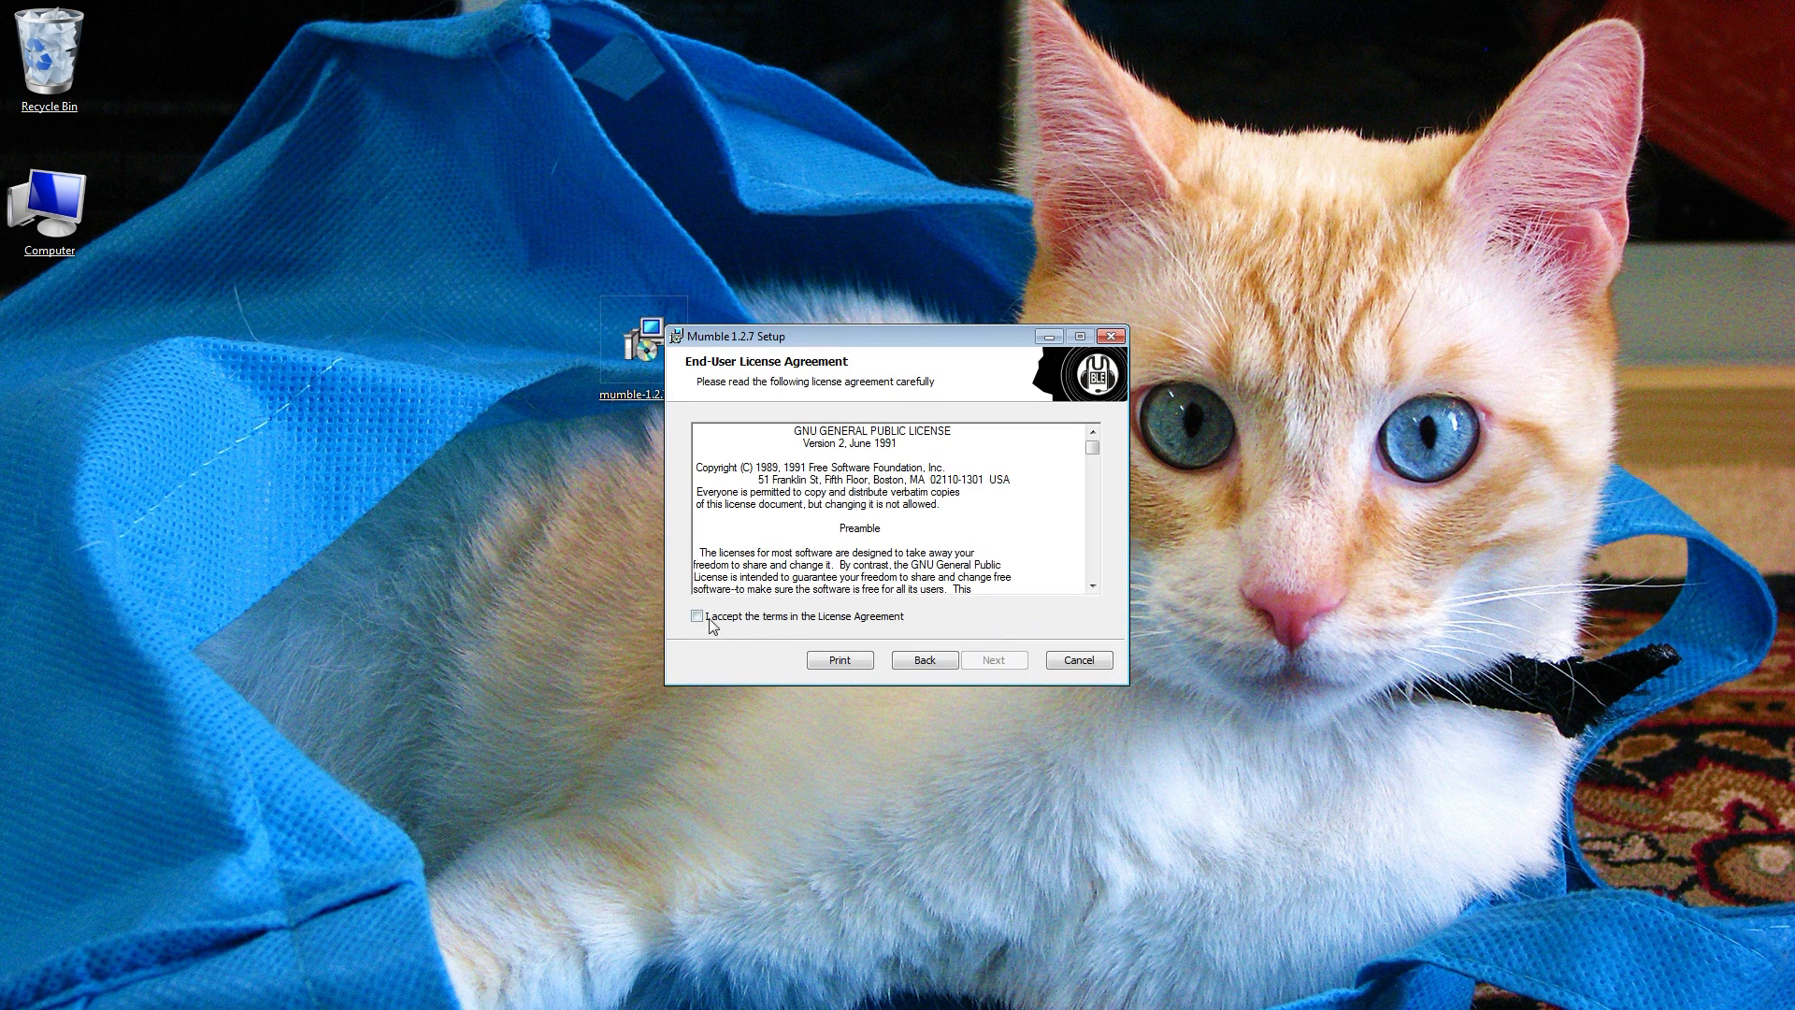
left_click(697, 616)
left_click(993, 661)
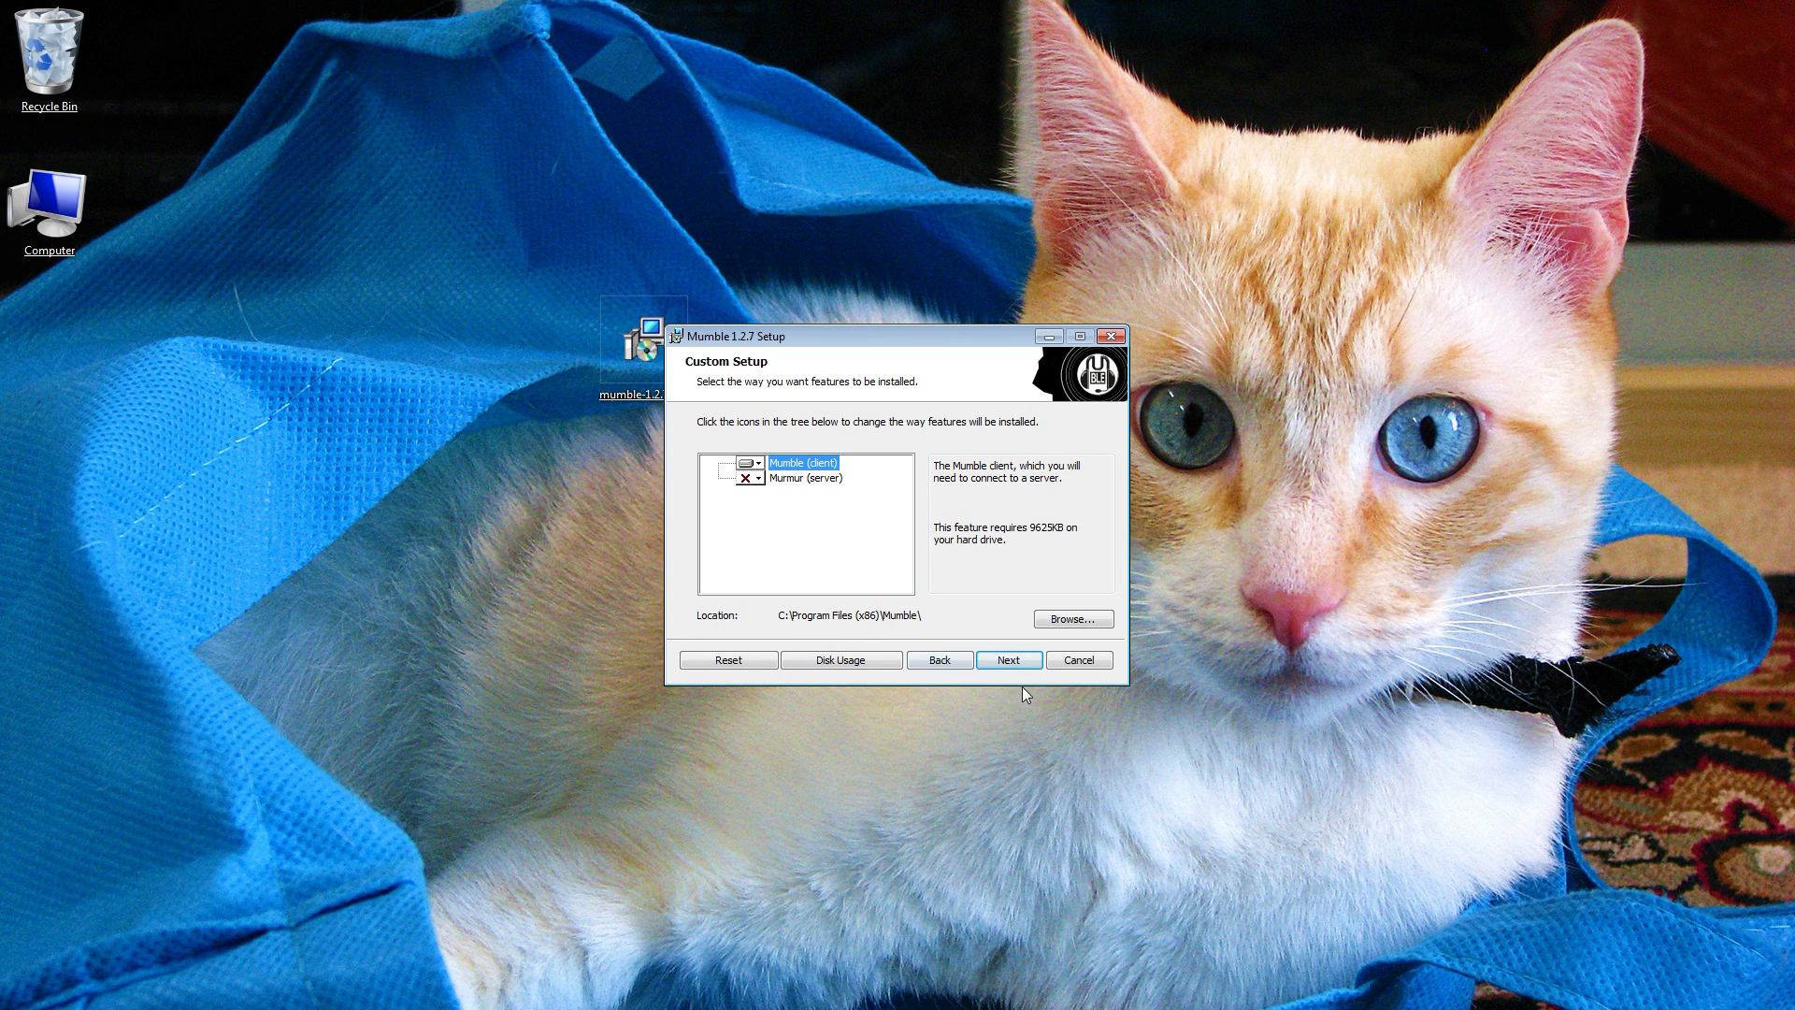
left_click(1009, 660)
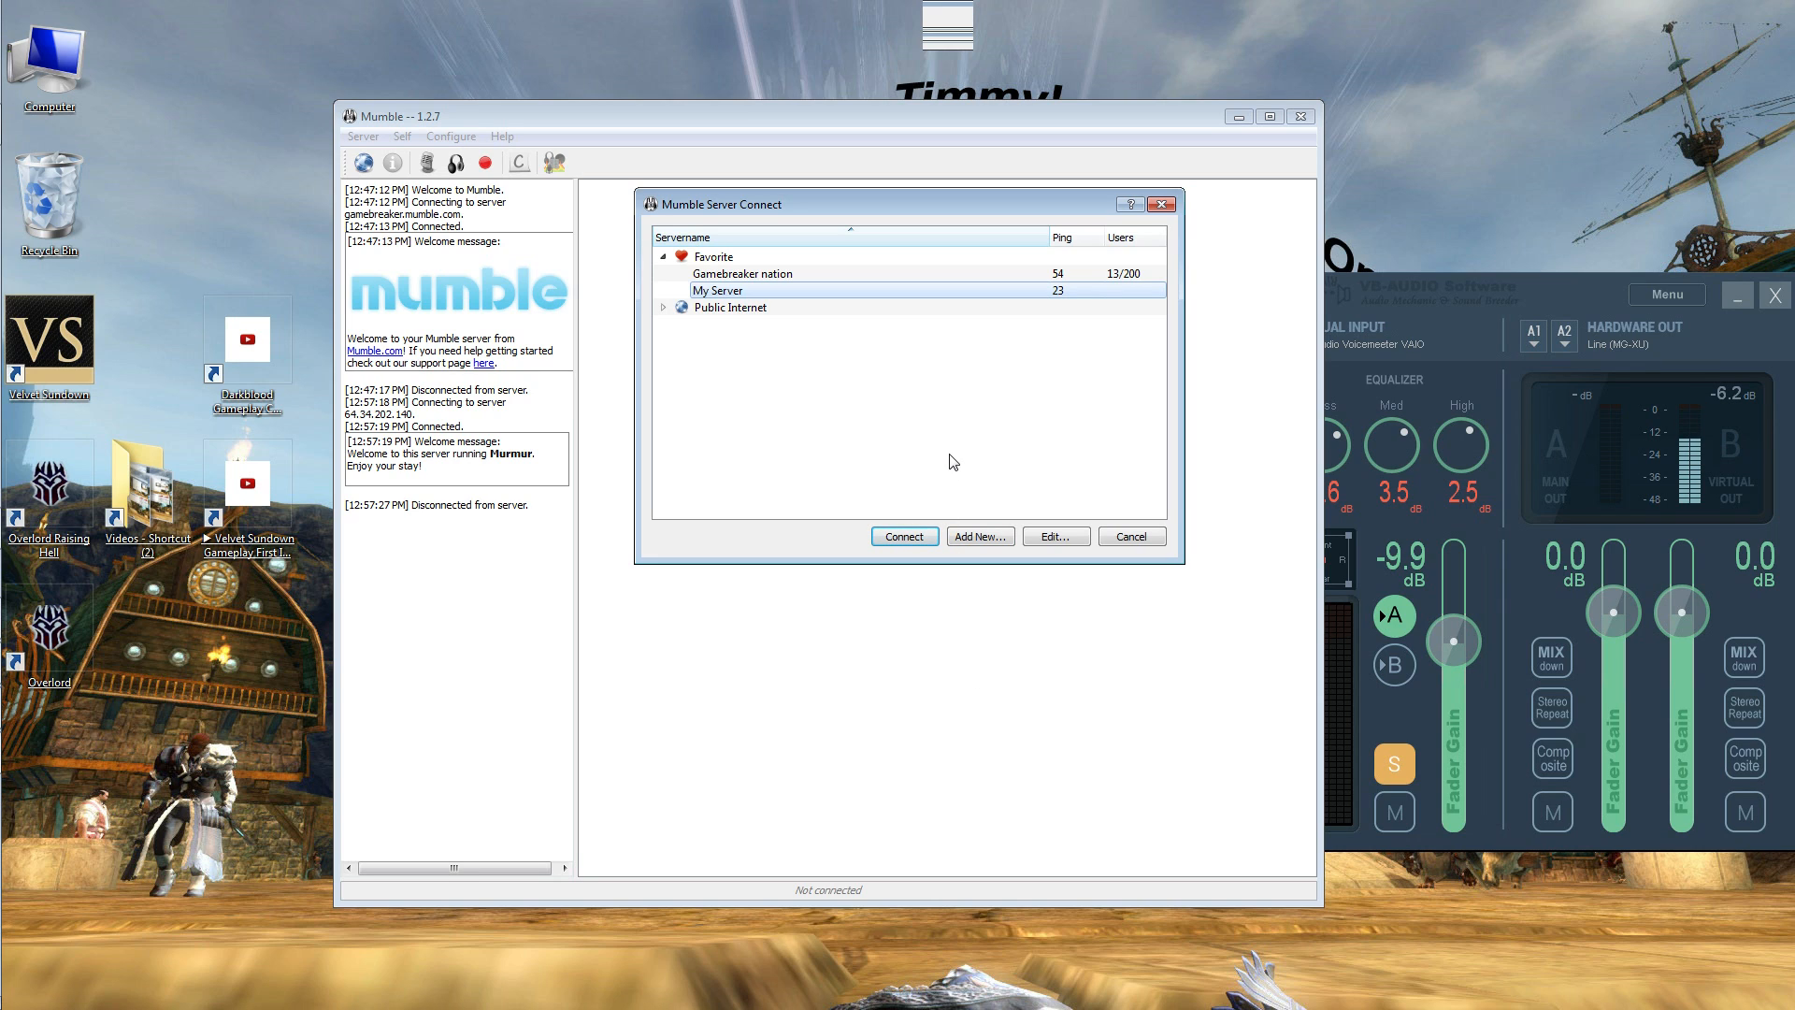
left_click(1155, 540)
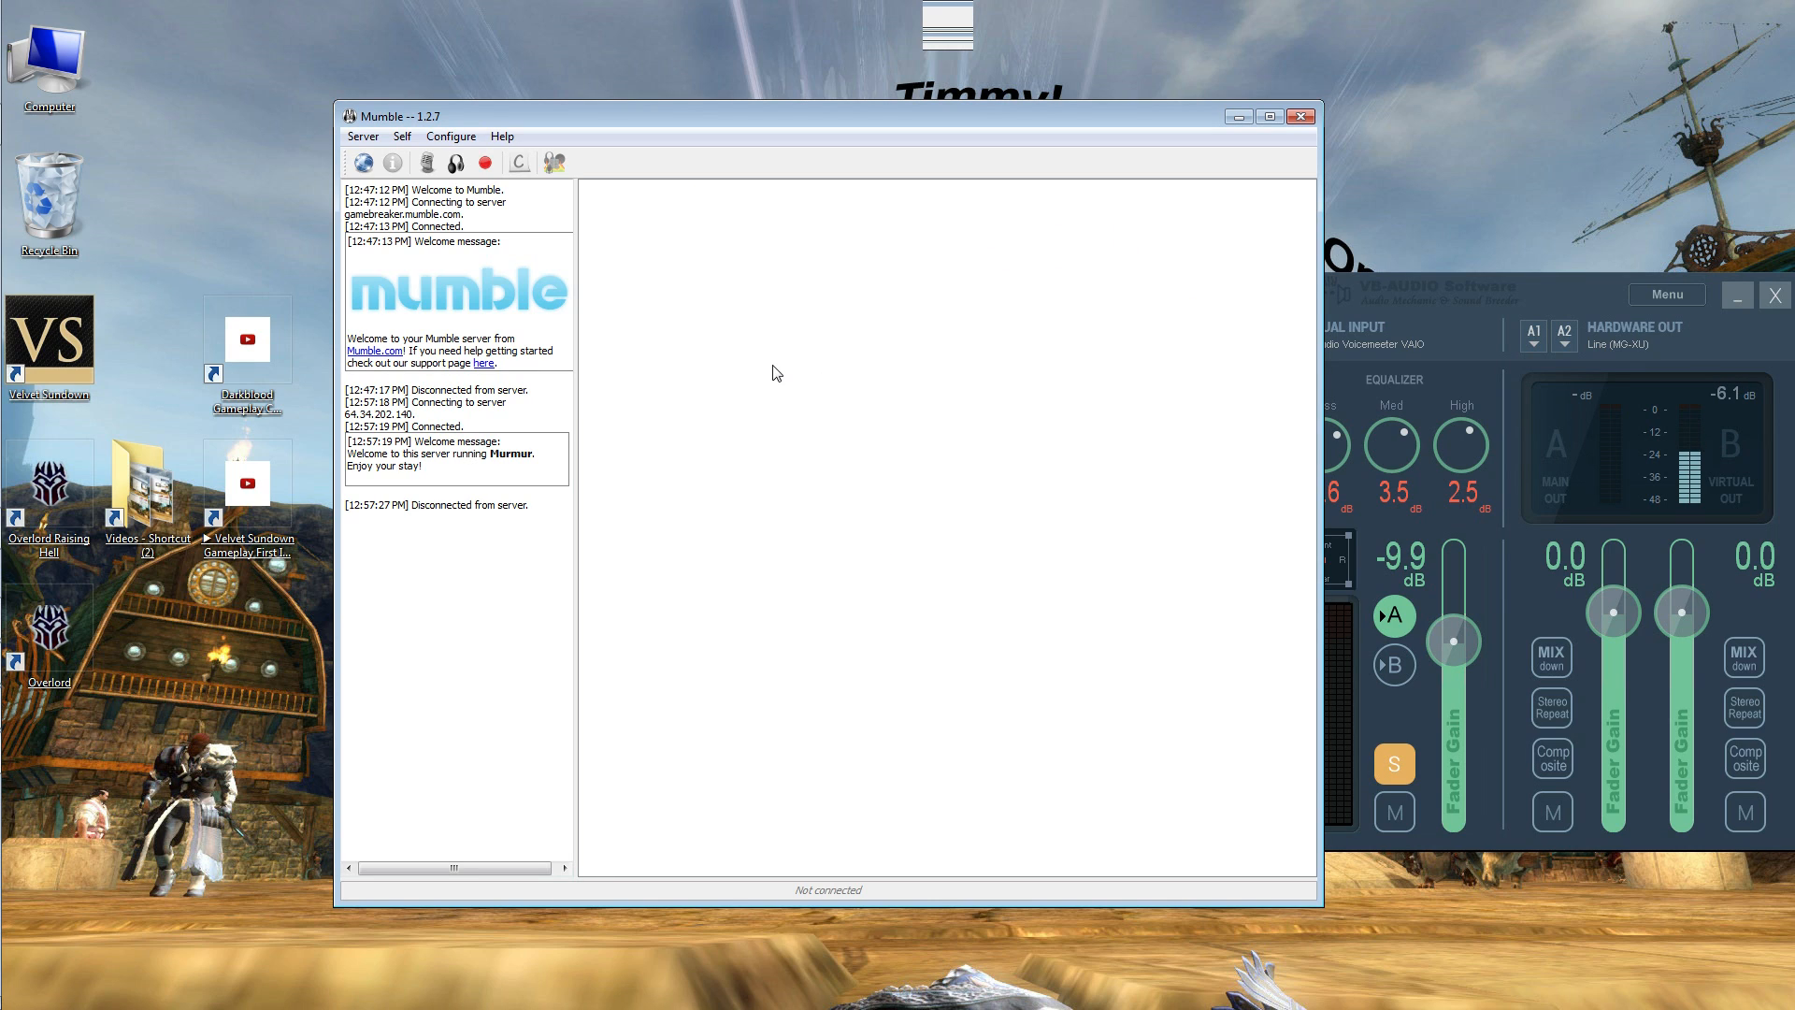
left_click(452, 136)
left_click(486, 177)
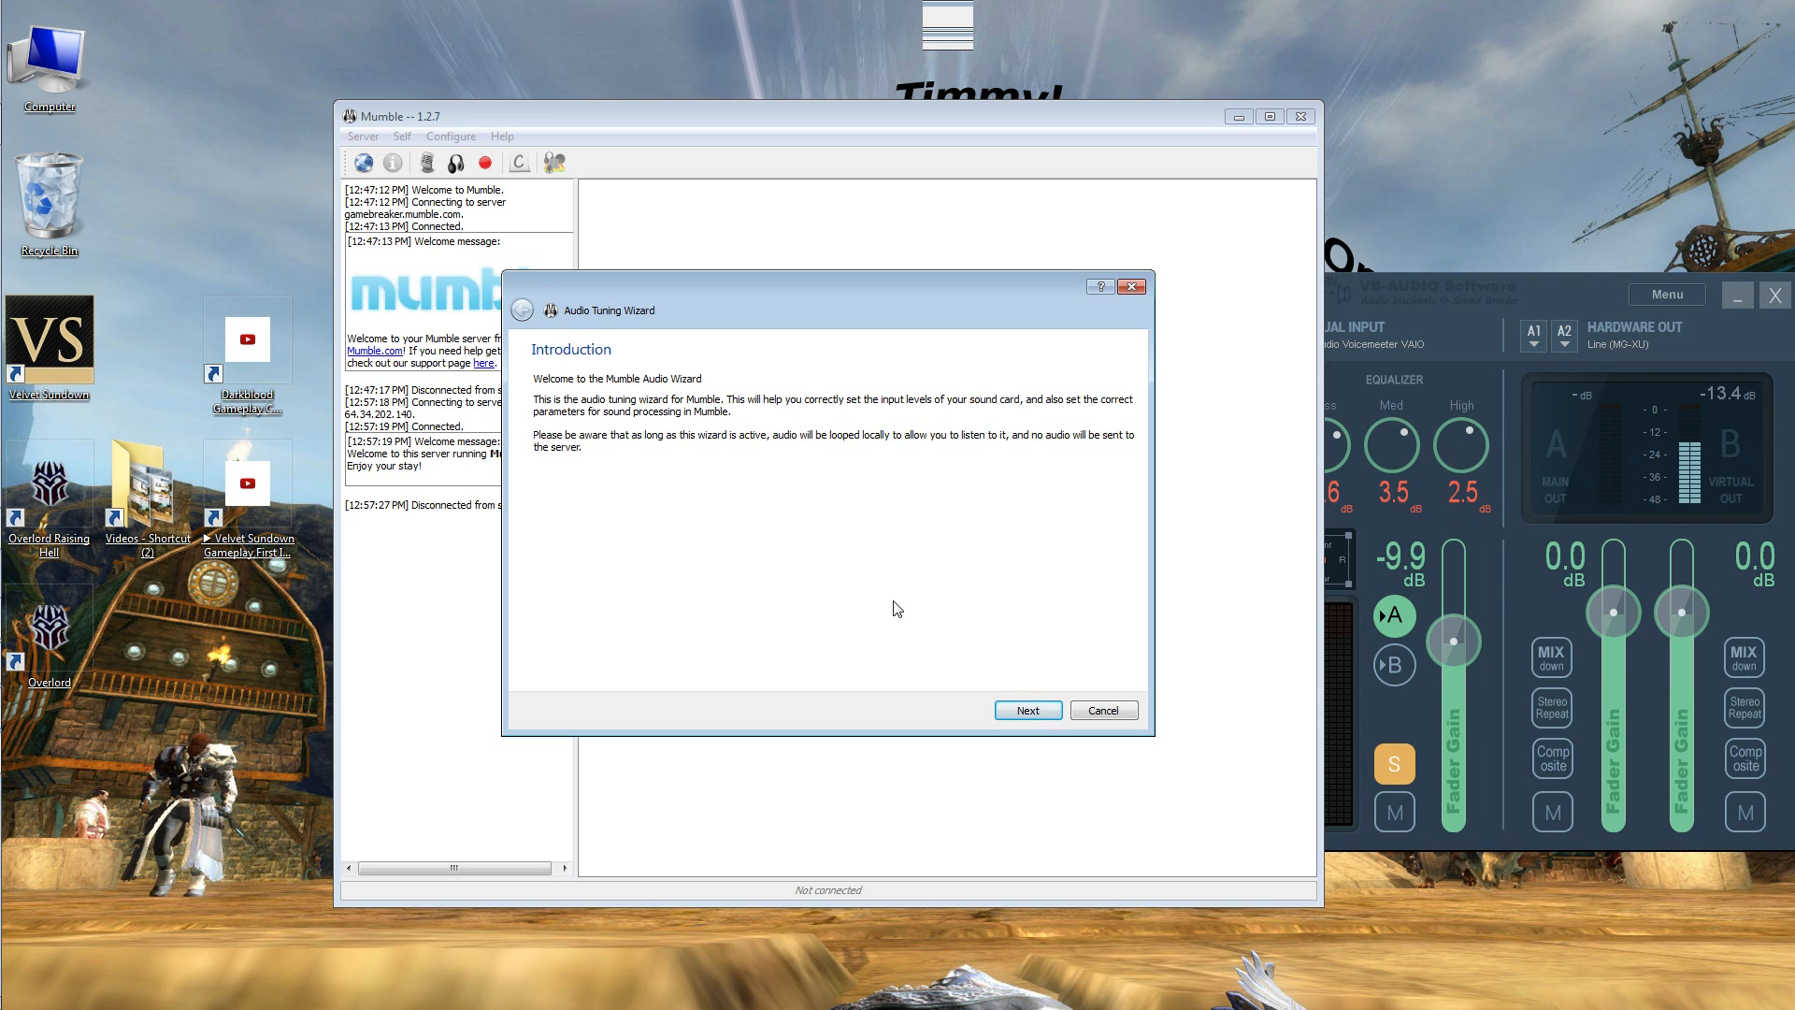
left_click(1030, 710)
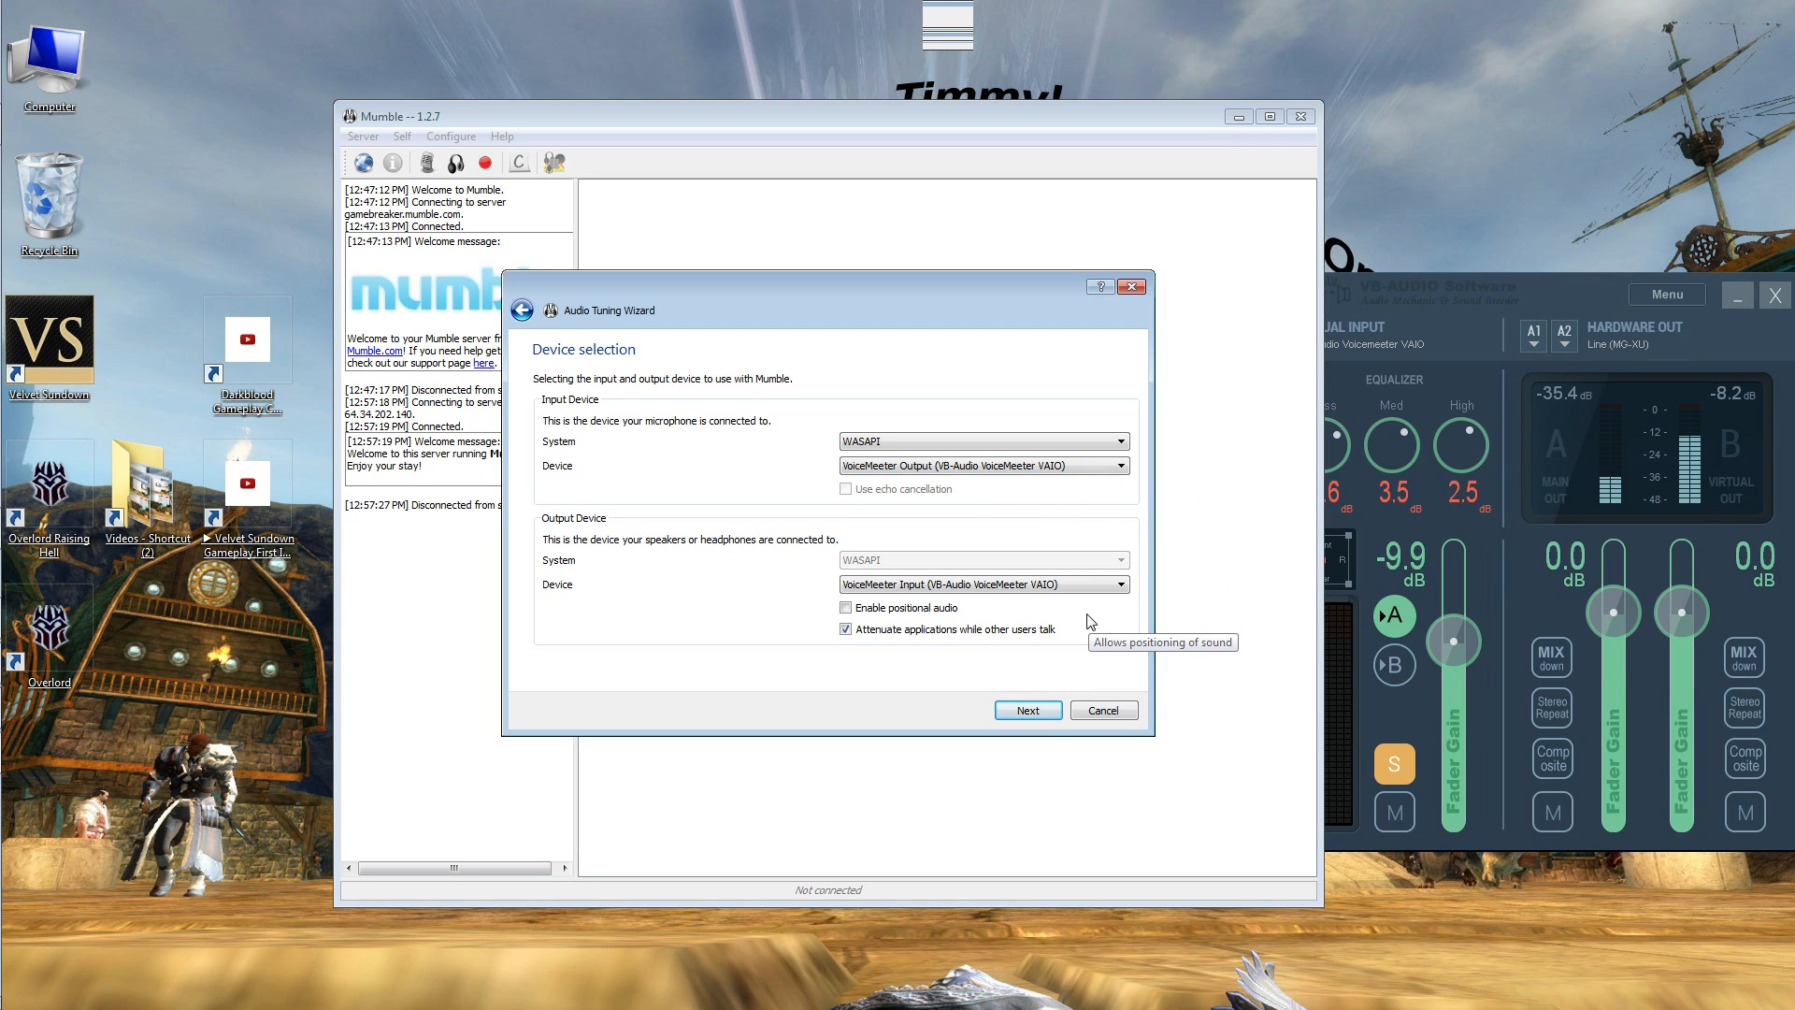
left_click(847, 629)
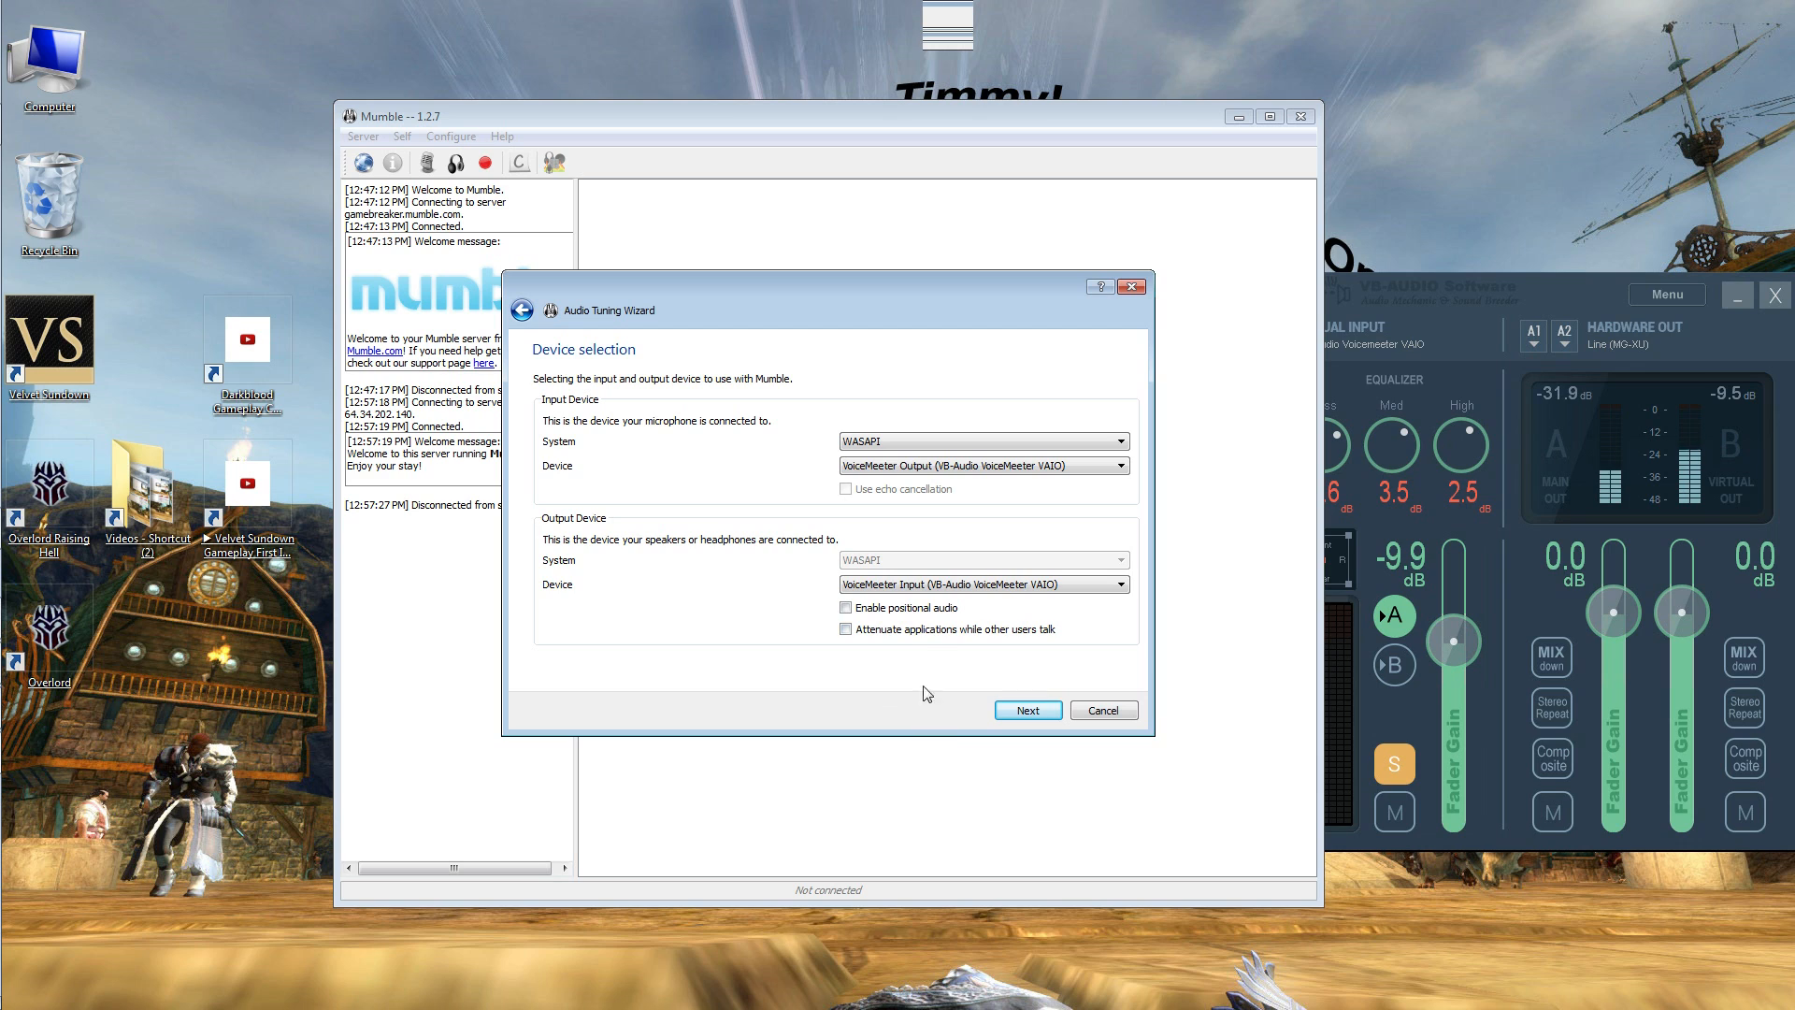
left_click(1006, 712)
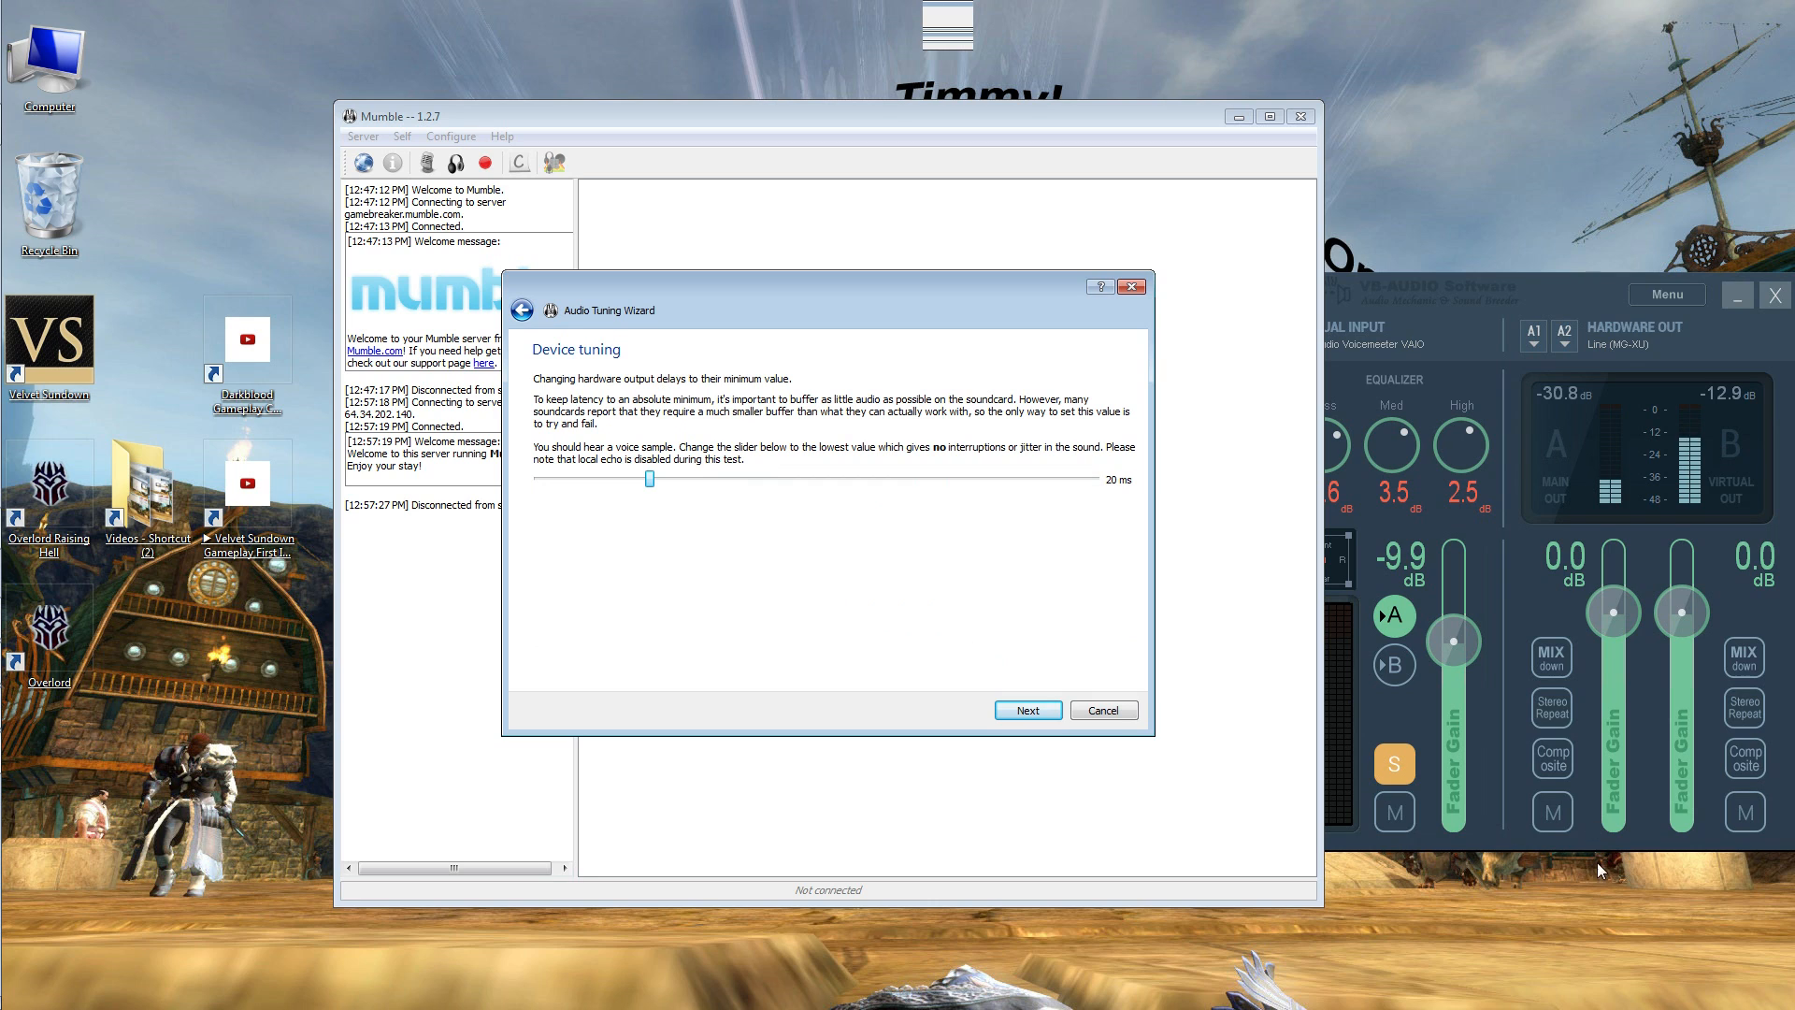
- Switch on output B for VoiceMeeter's virtual input and adjust the output delay in the wizard's device tuning
left_click(1394, 668)
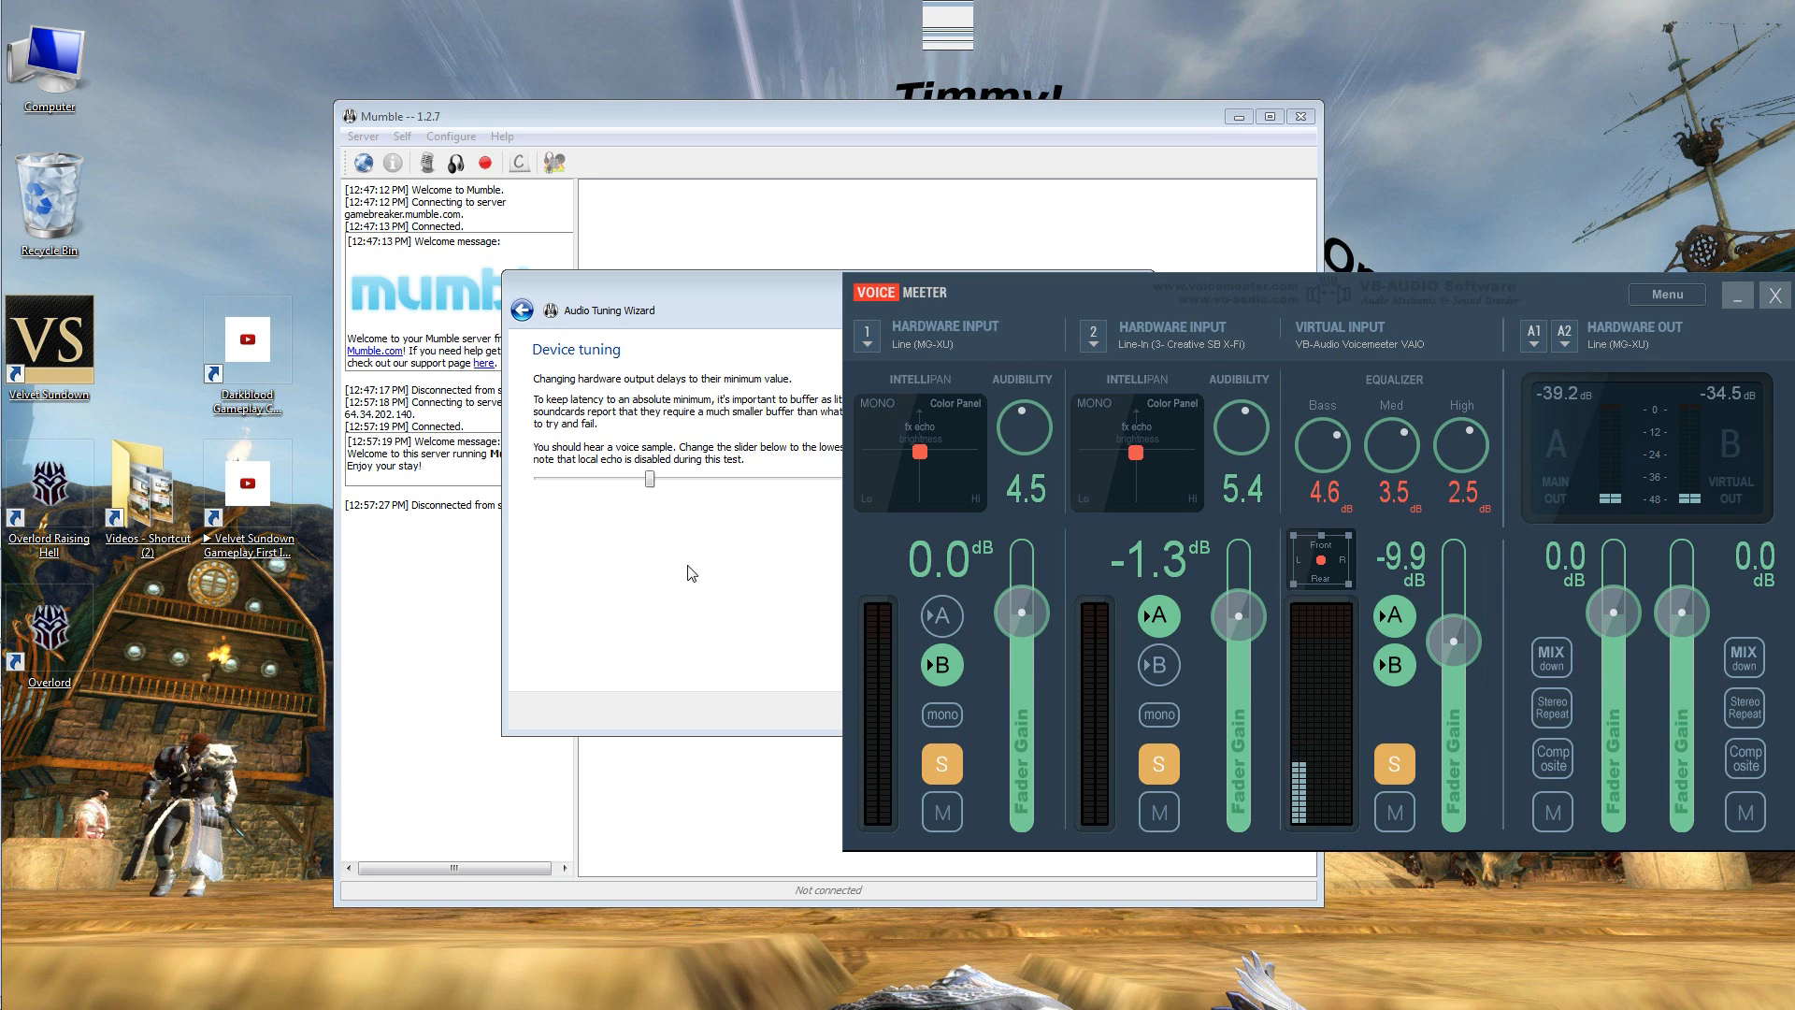
left_click(734, 338)
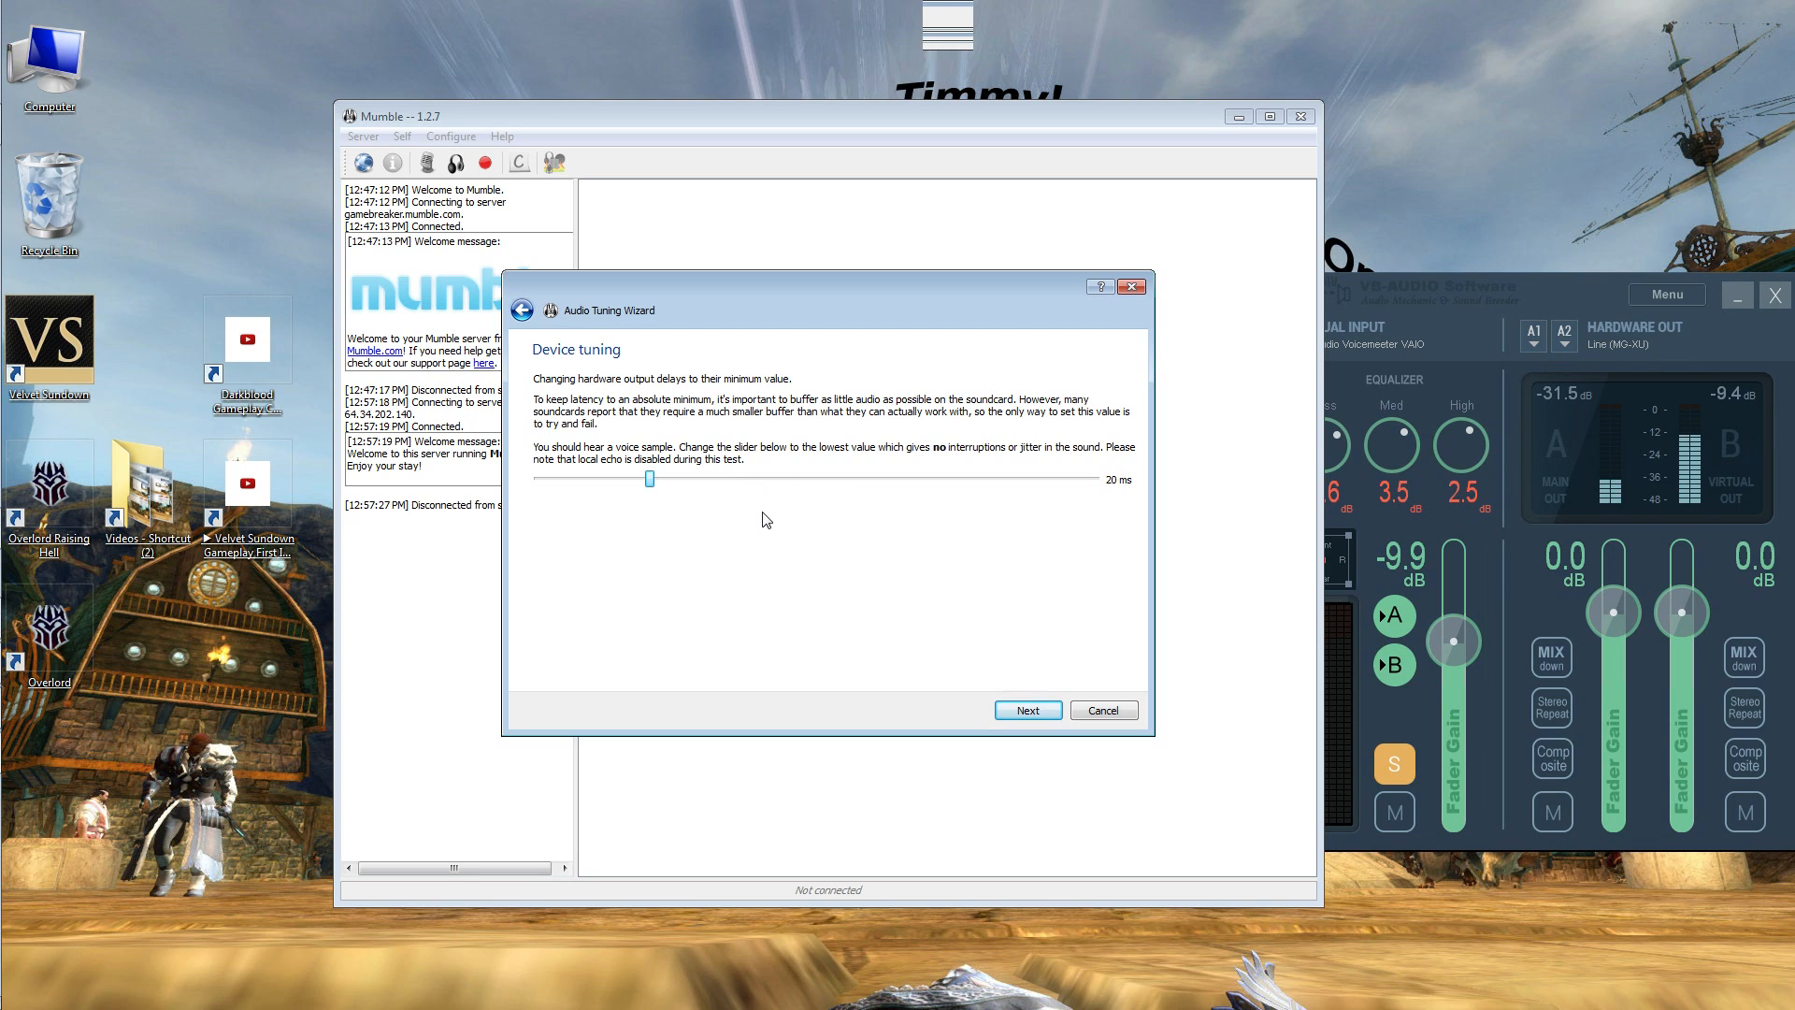
left_click_drag(651, 480, 761, 482)
left_click_drag(762, 479, 694, 494)
left_click(1032, 711)
- Switch off output B for VoiceMeeter's virtual input and raise the microphone slider slightly in the wizard's volume tuning
left_click(1394, 670)
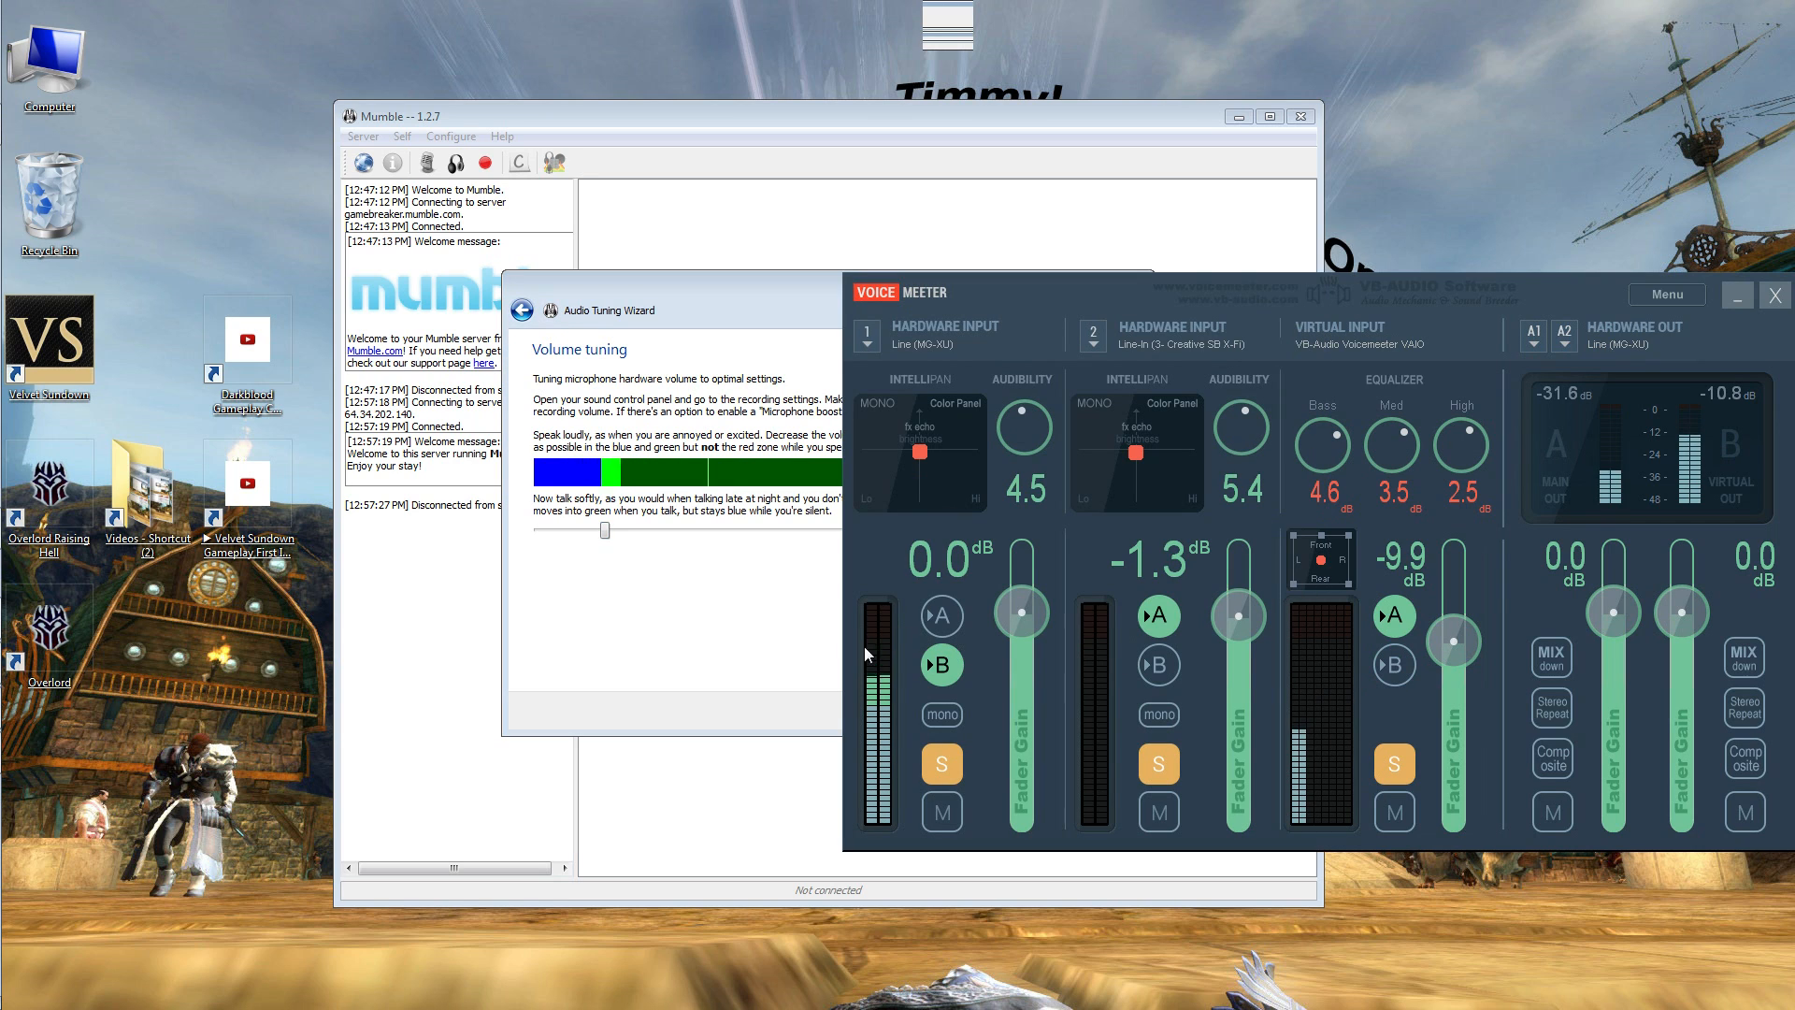
left_click(735, 655)
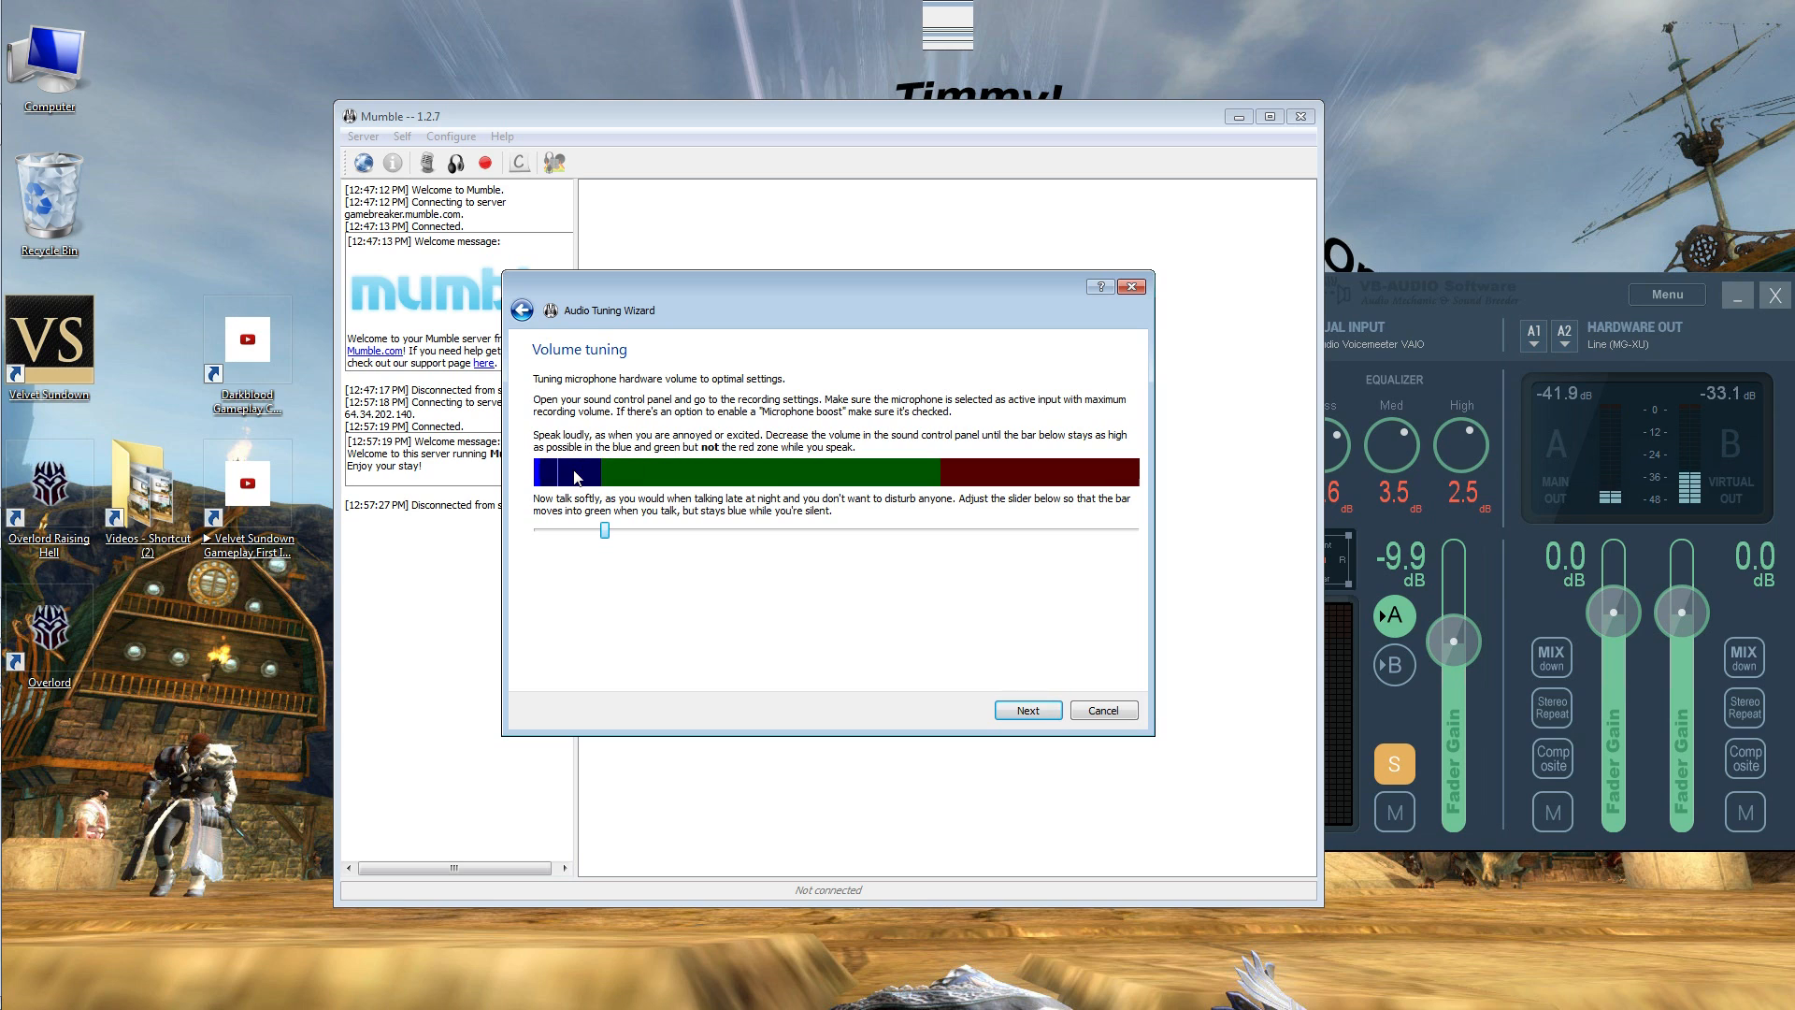
mouse_move(605, 530)
left_mouse_down()
mouse_move(919, 531)
mouse_move(620, 546)
left_mouse_up()
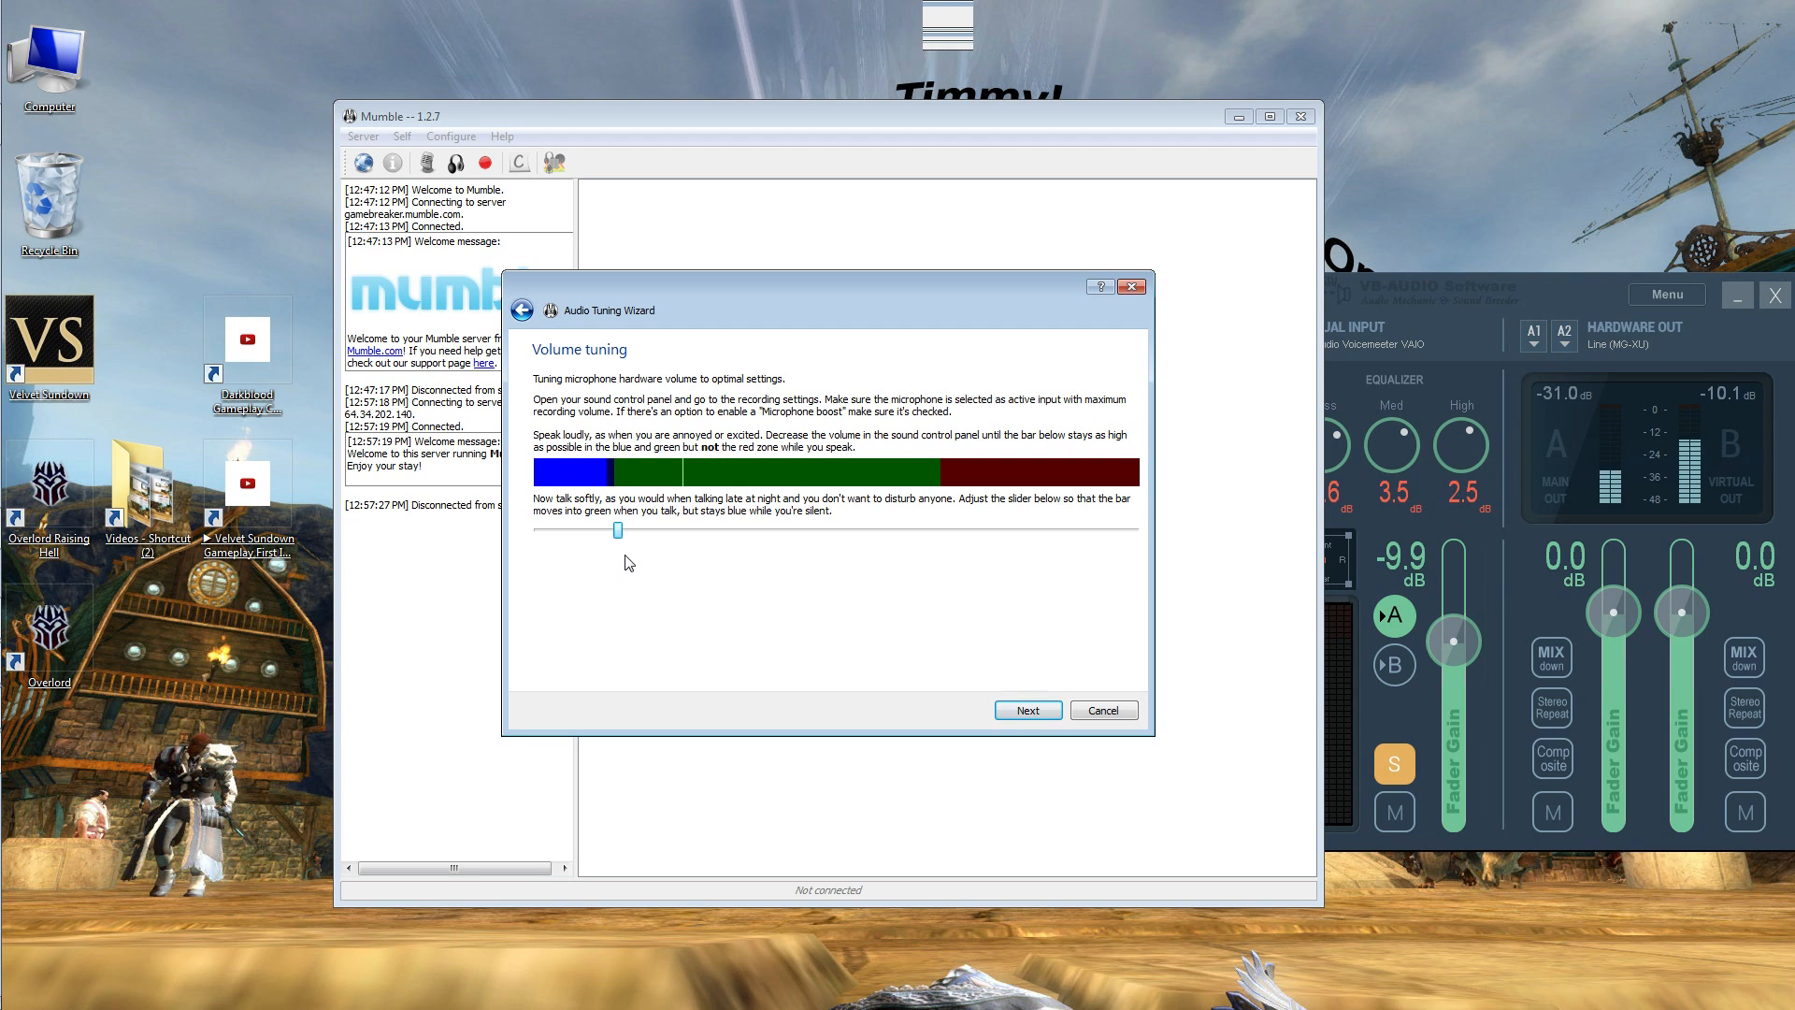
left_click(1030, 711)
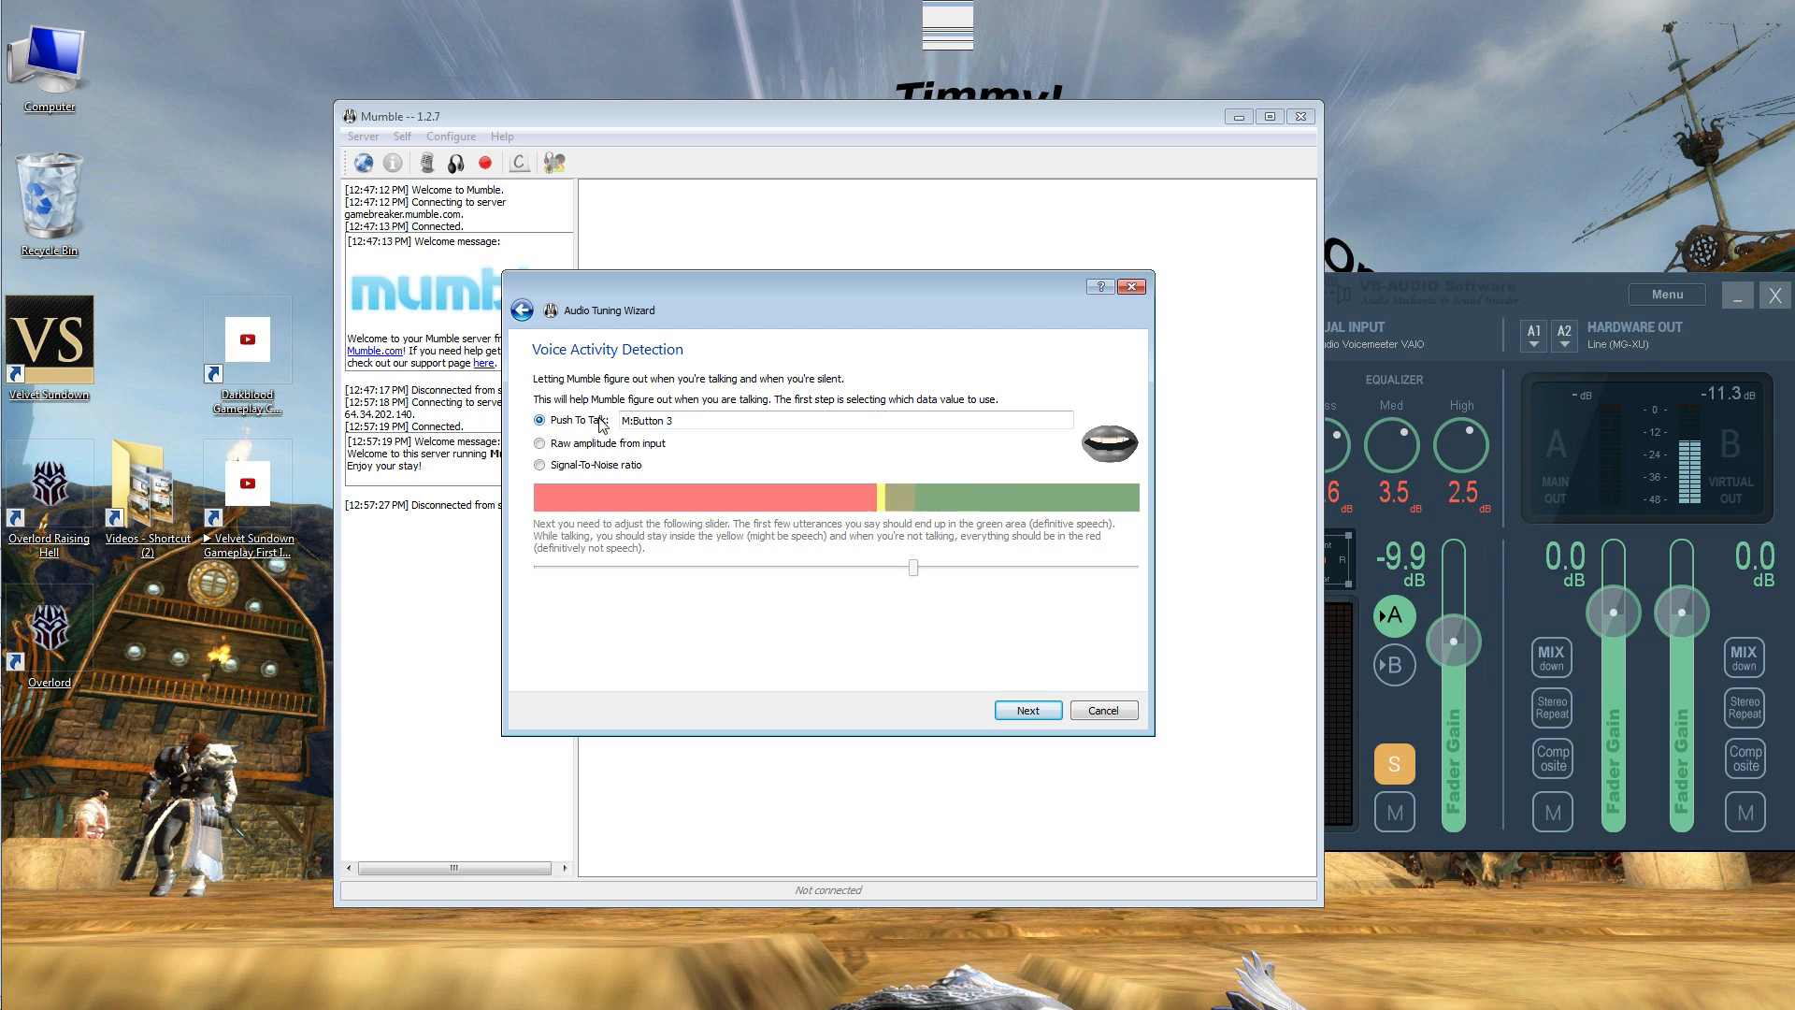
- Assign mouse button 3 as the Push To Talk shortcut and finish the wizard with Balanced quality and Text-To-Speech notifications
left_click(721, 418)
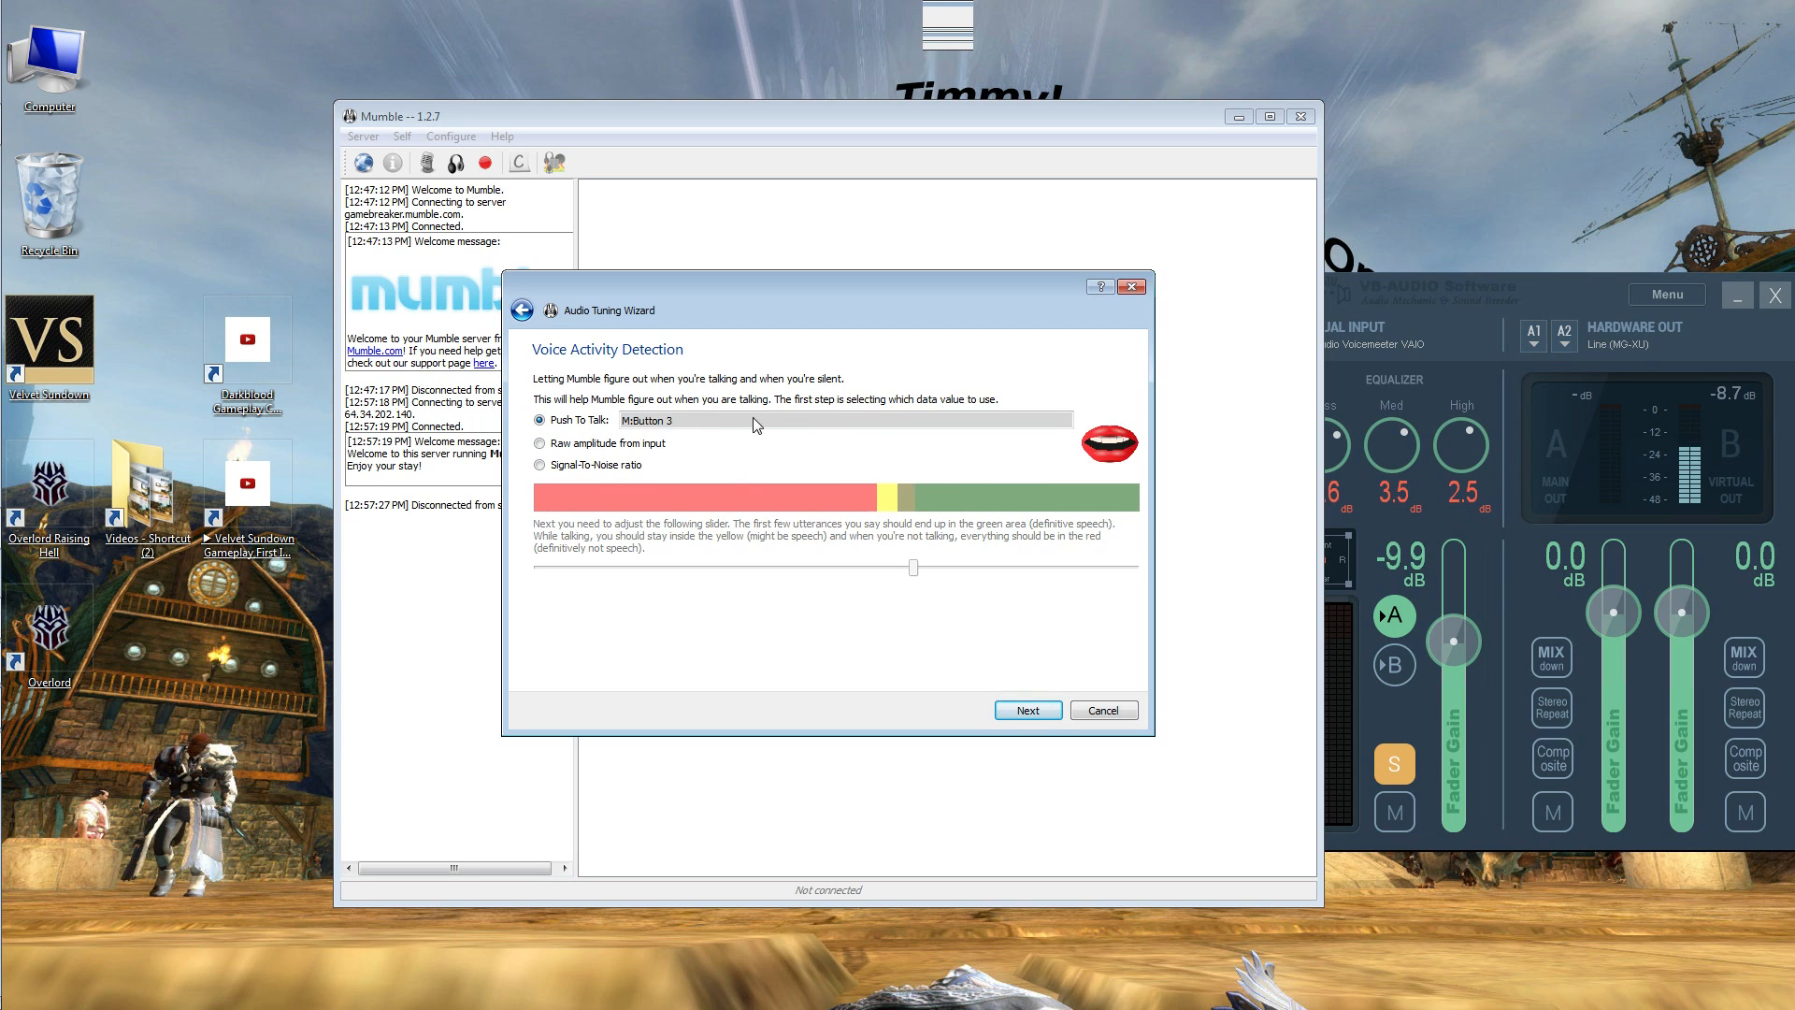
middle_click(748, 423)
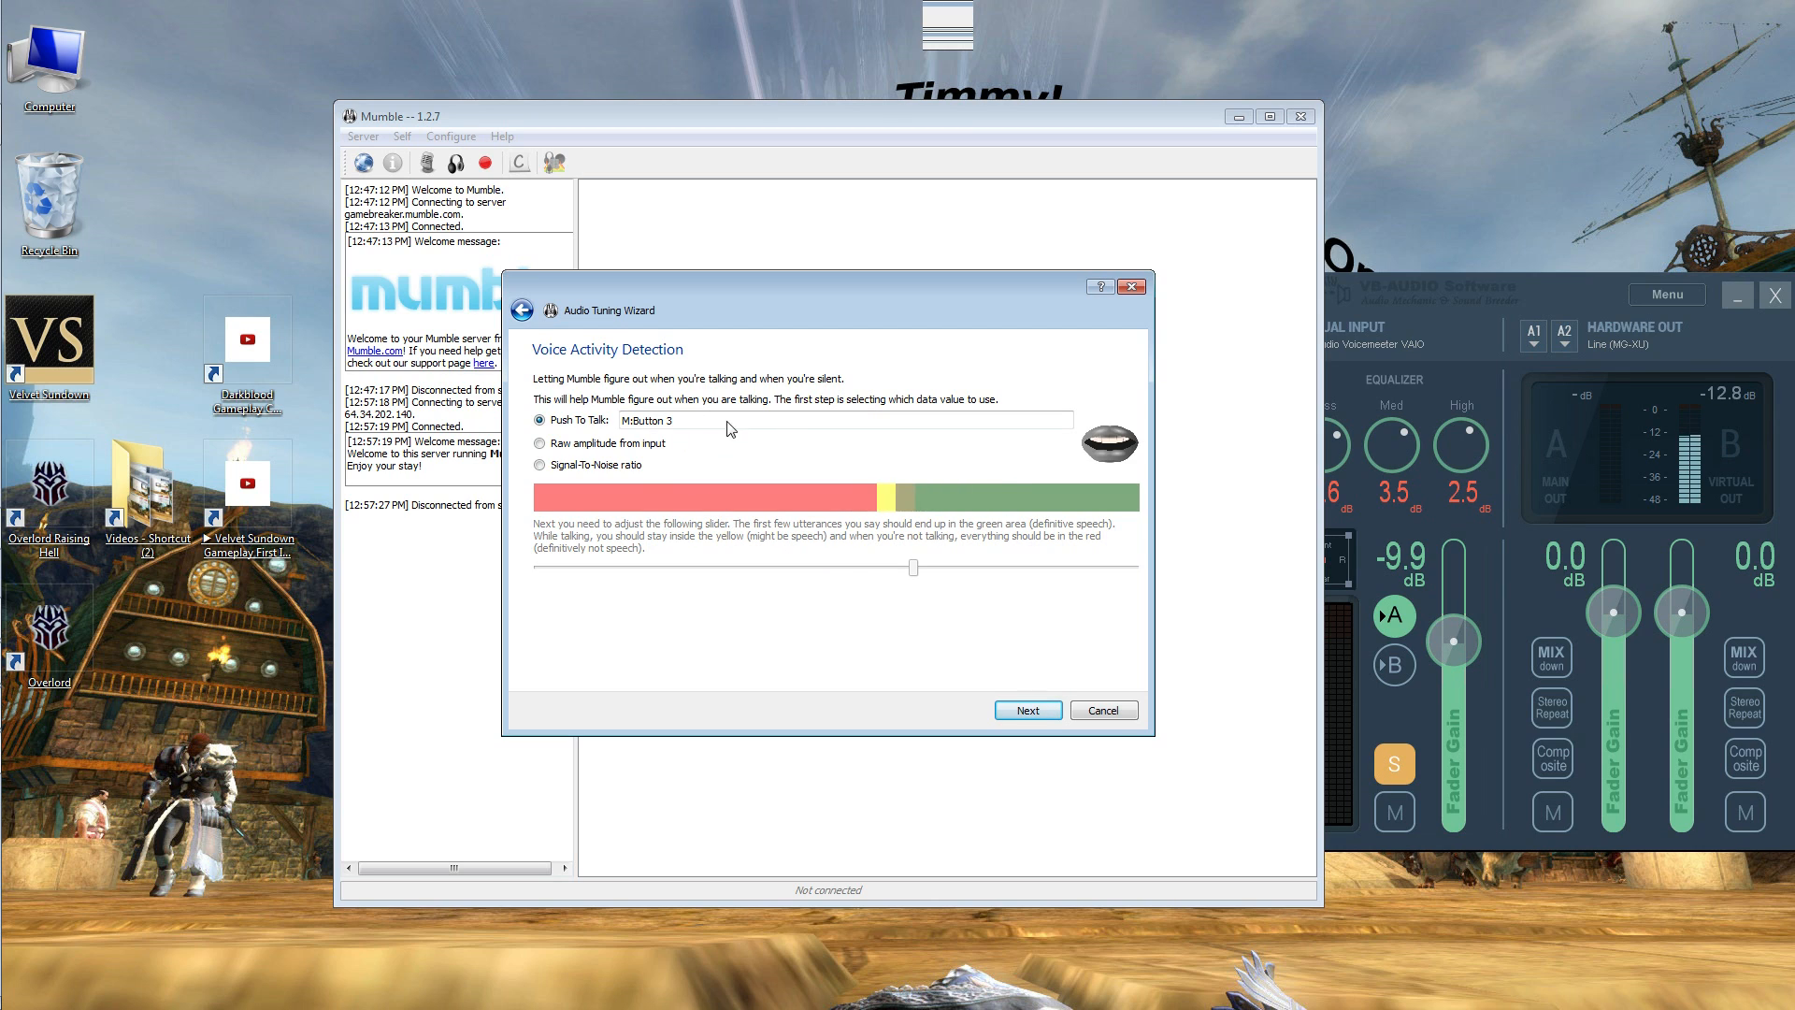
left_click(1029, 710)
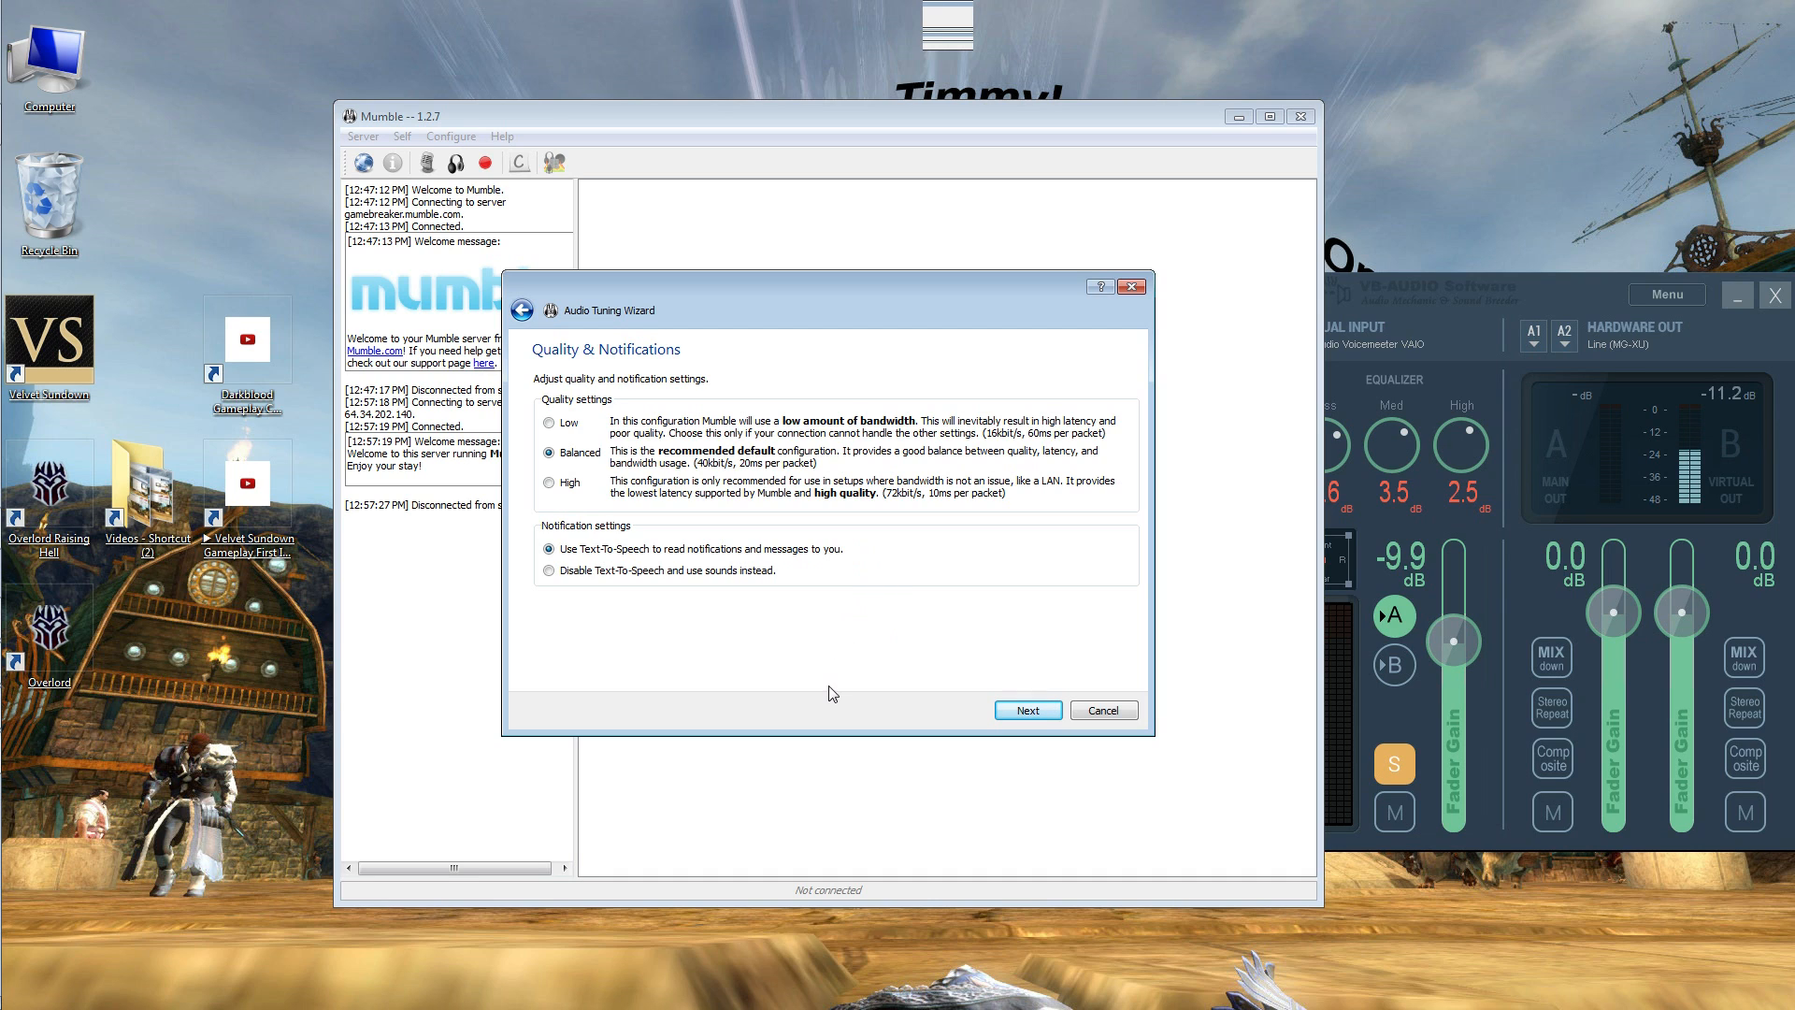
left_click(1006, 711)
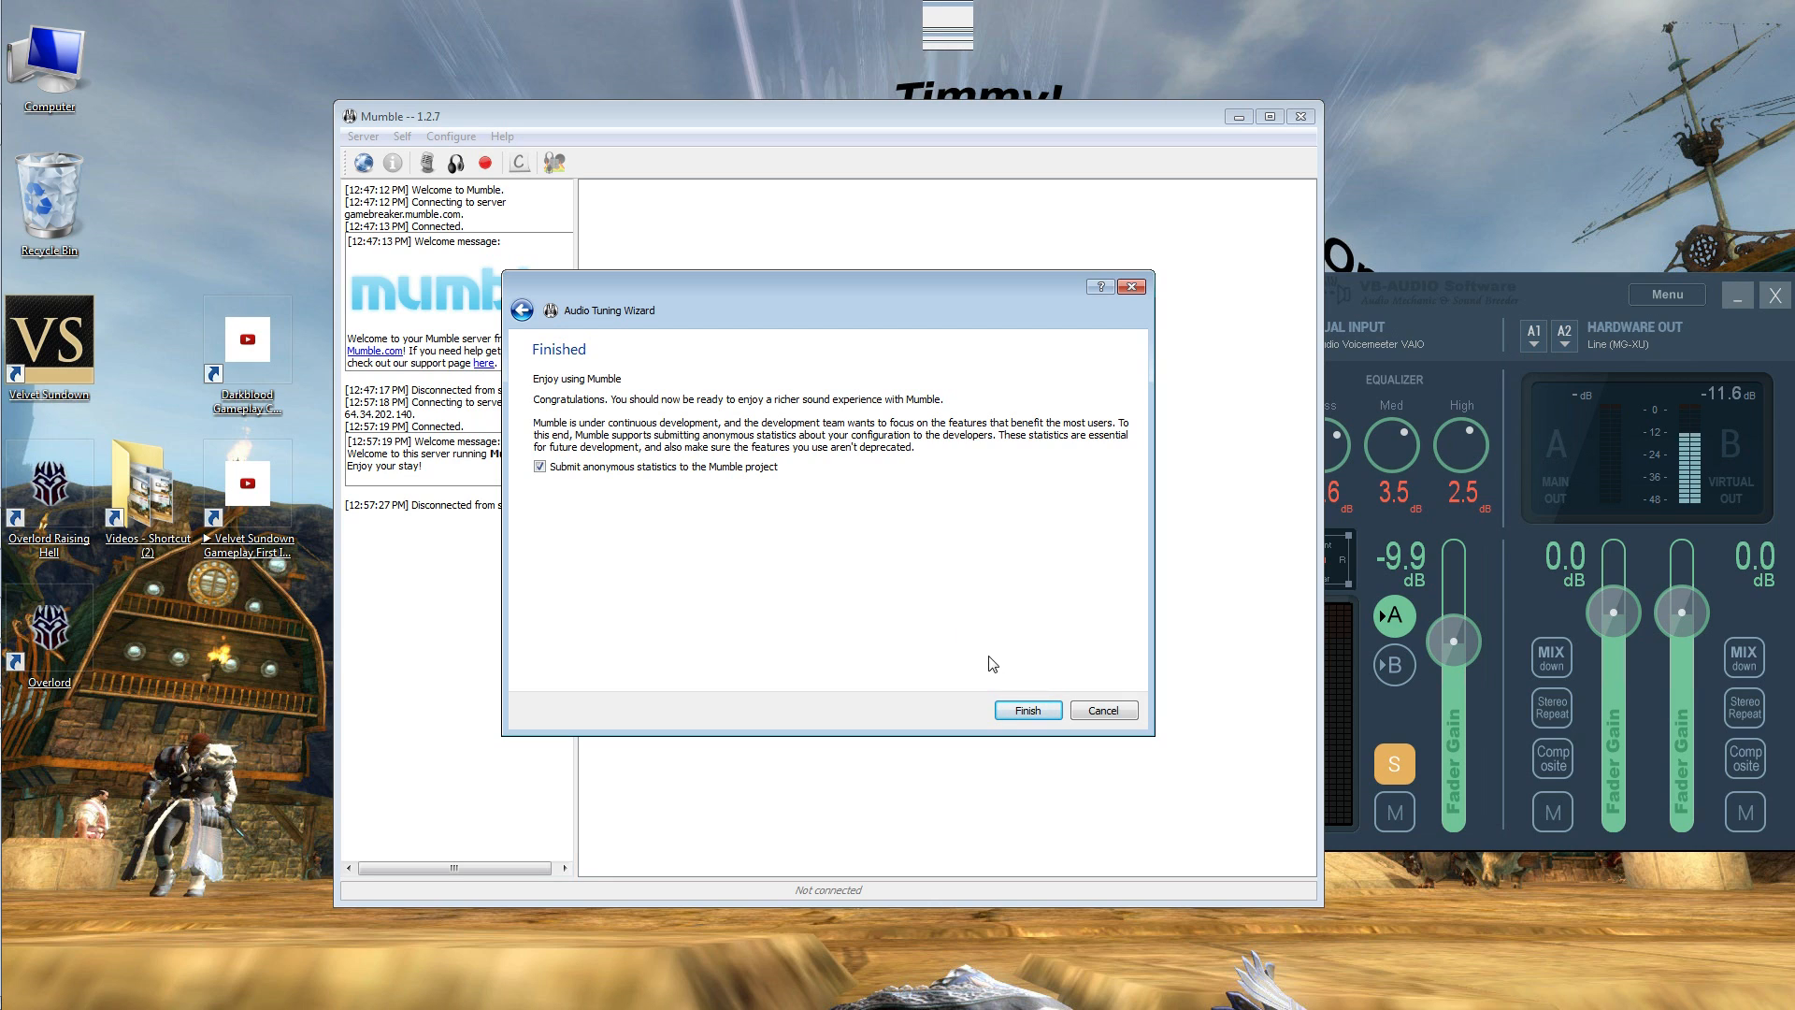
left_click(1029, 711)
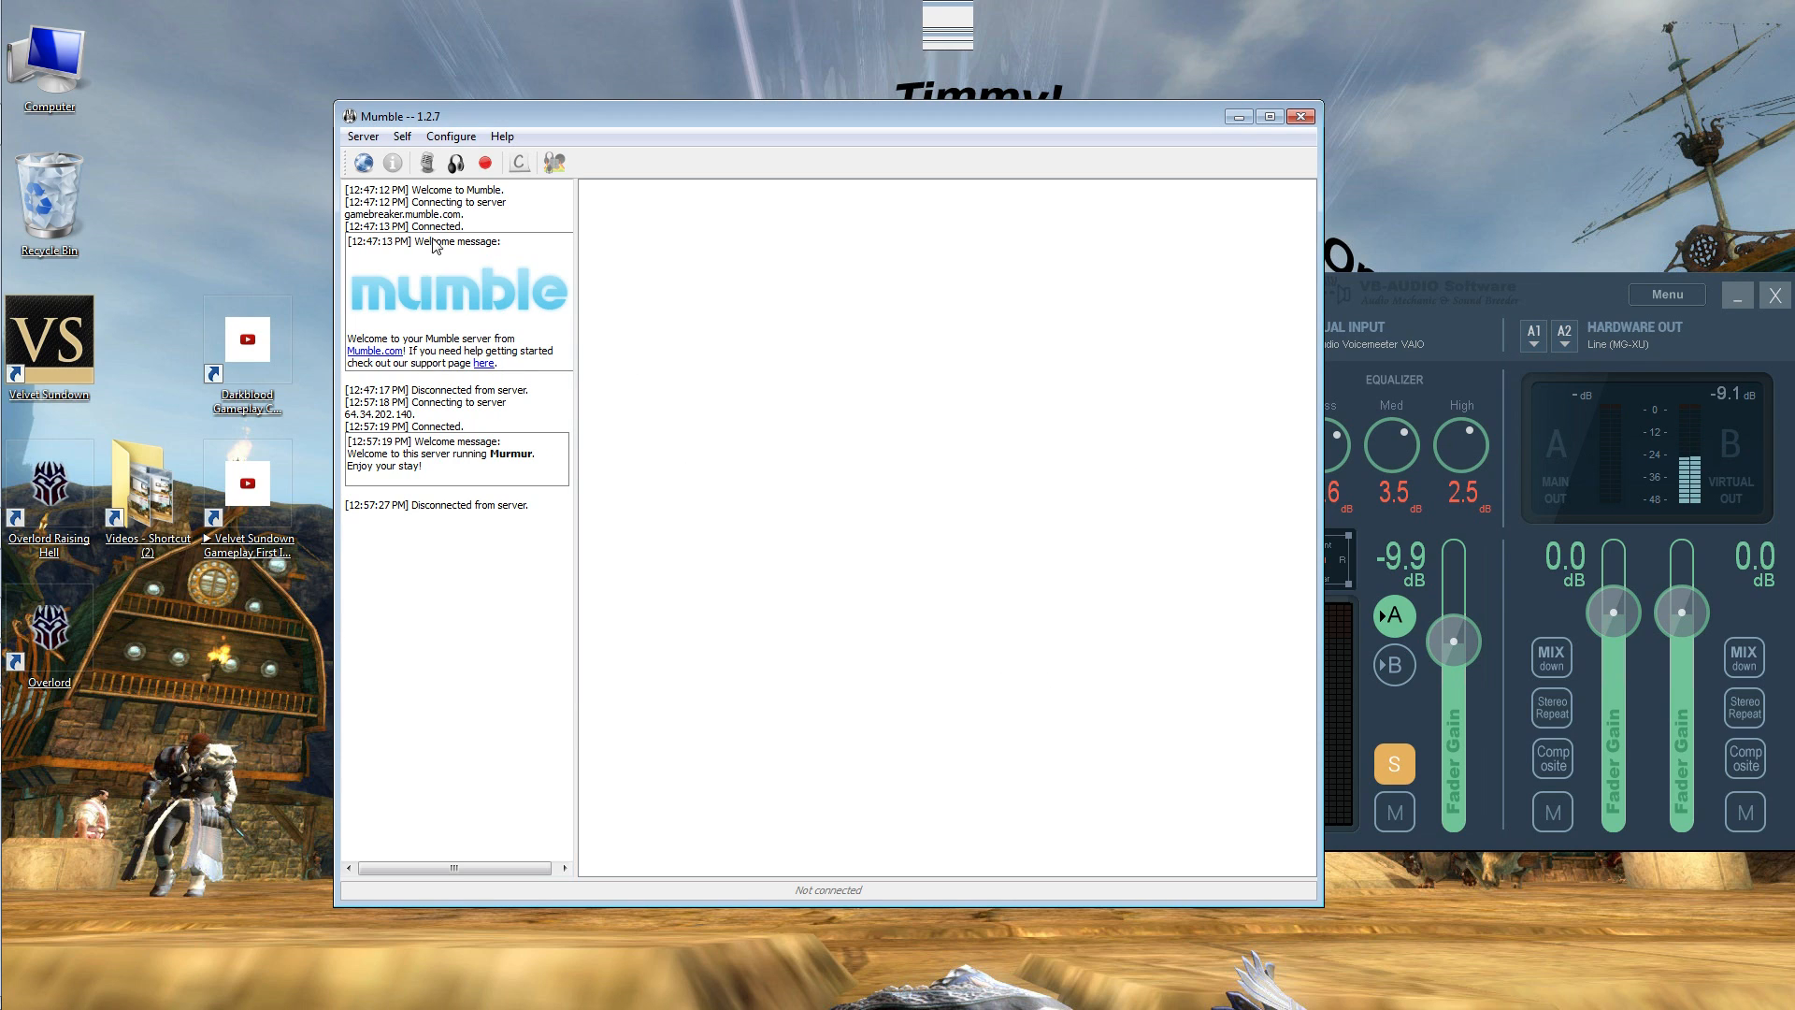
- Start a new entry in the server connection list and label it "Our Server"
left_click(375, 138)
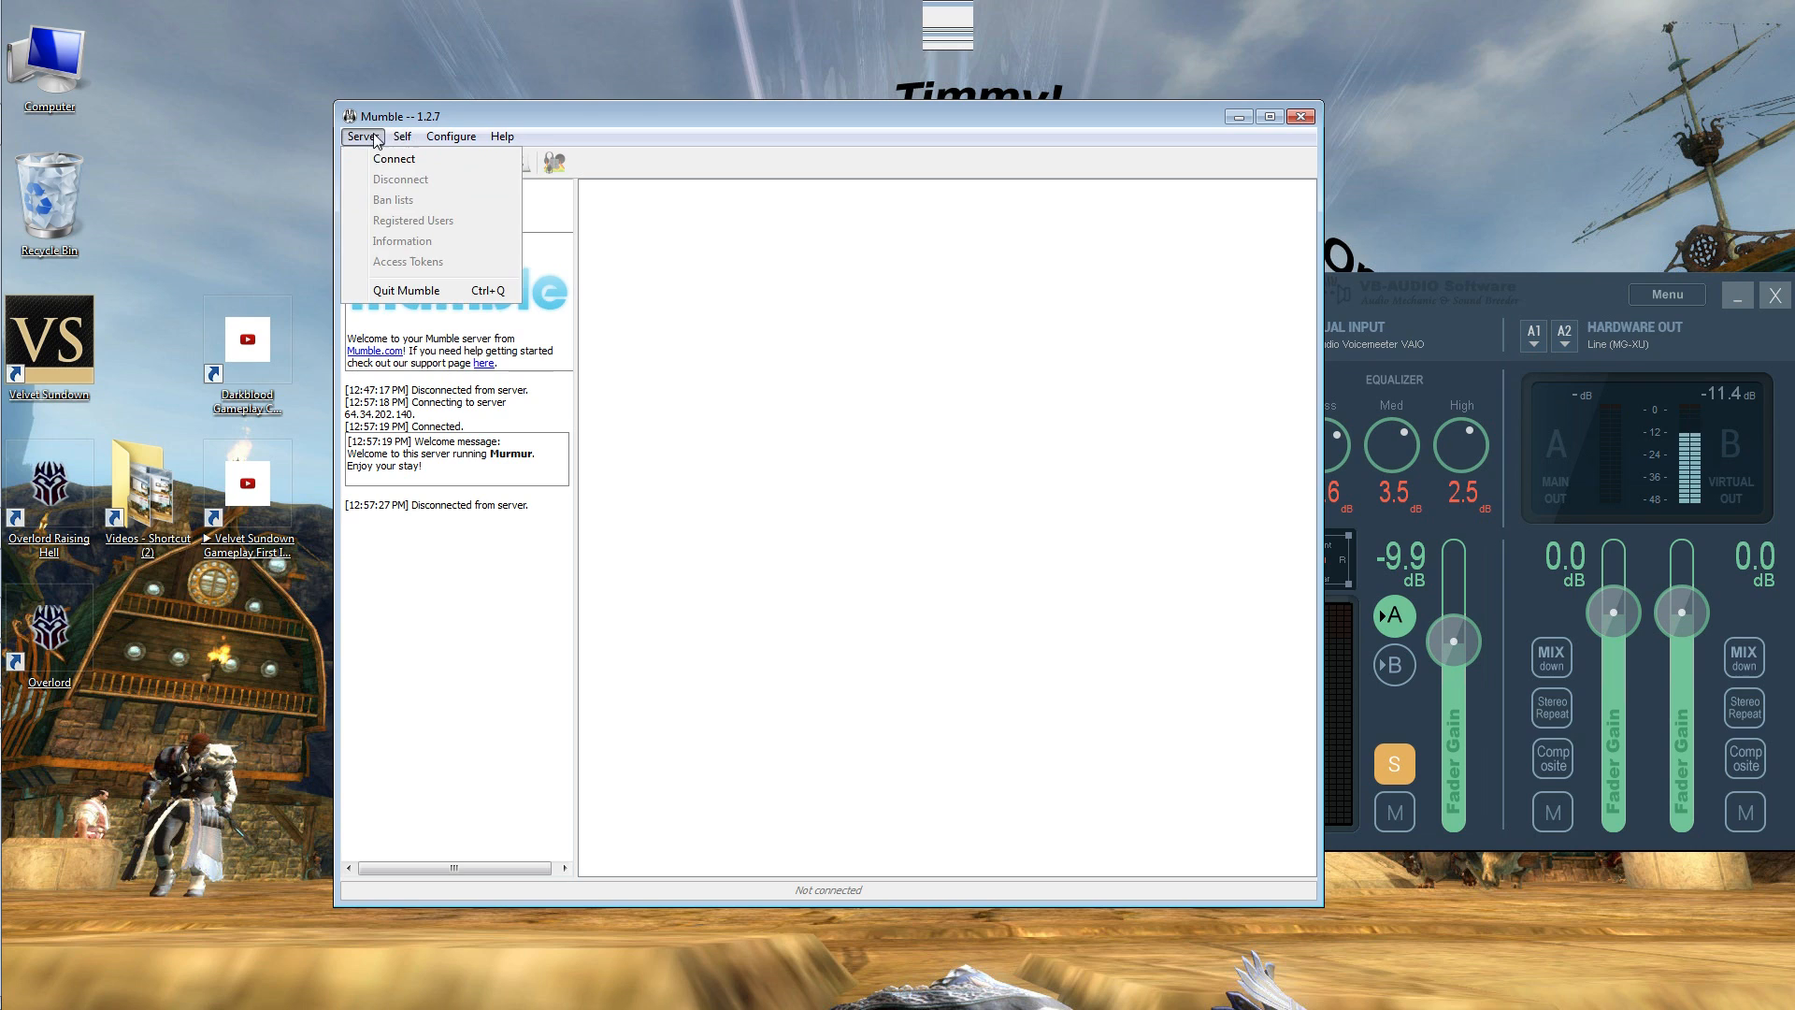
left_click(392, 160)
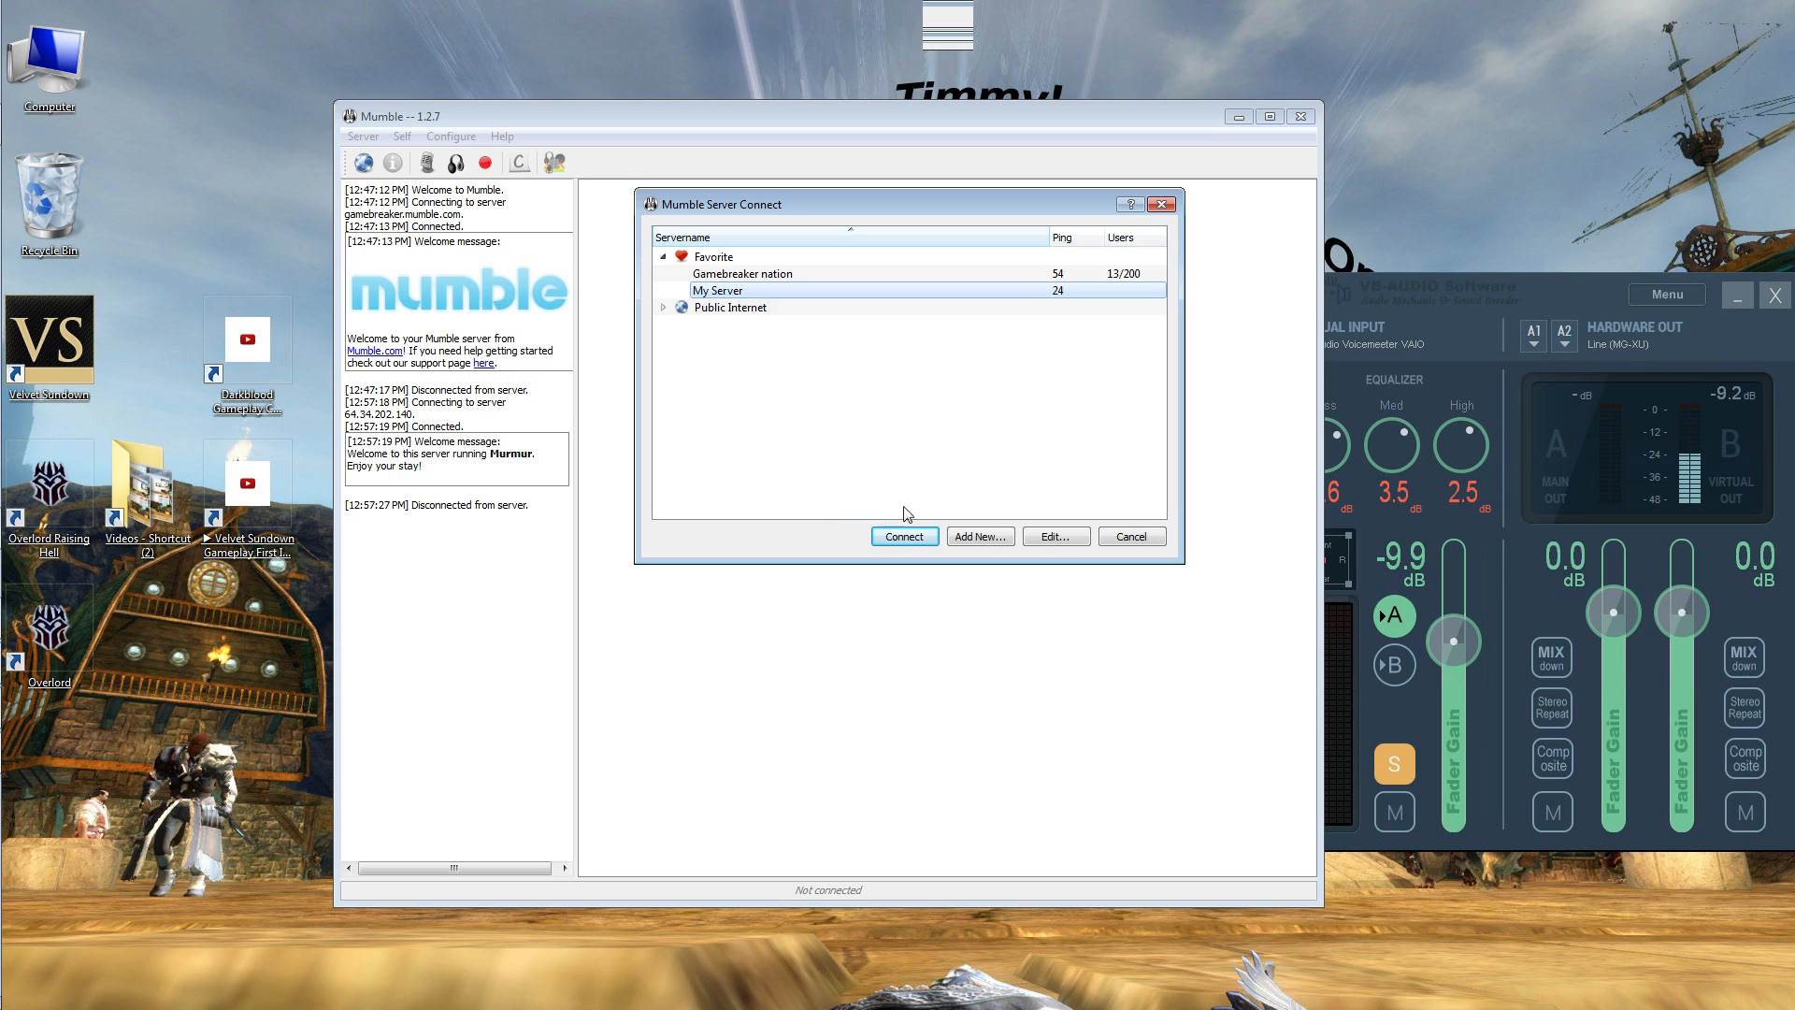
left_click(993, 538)
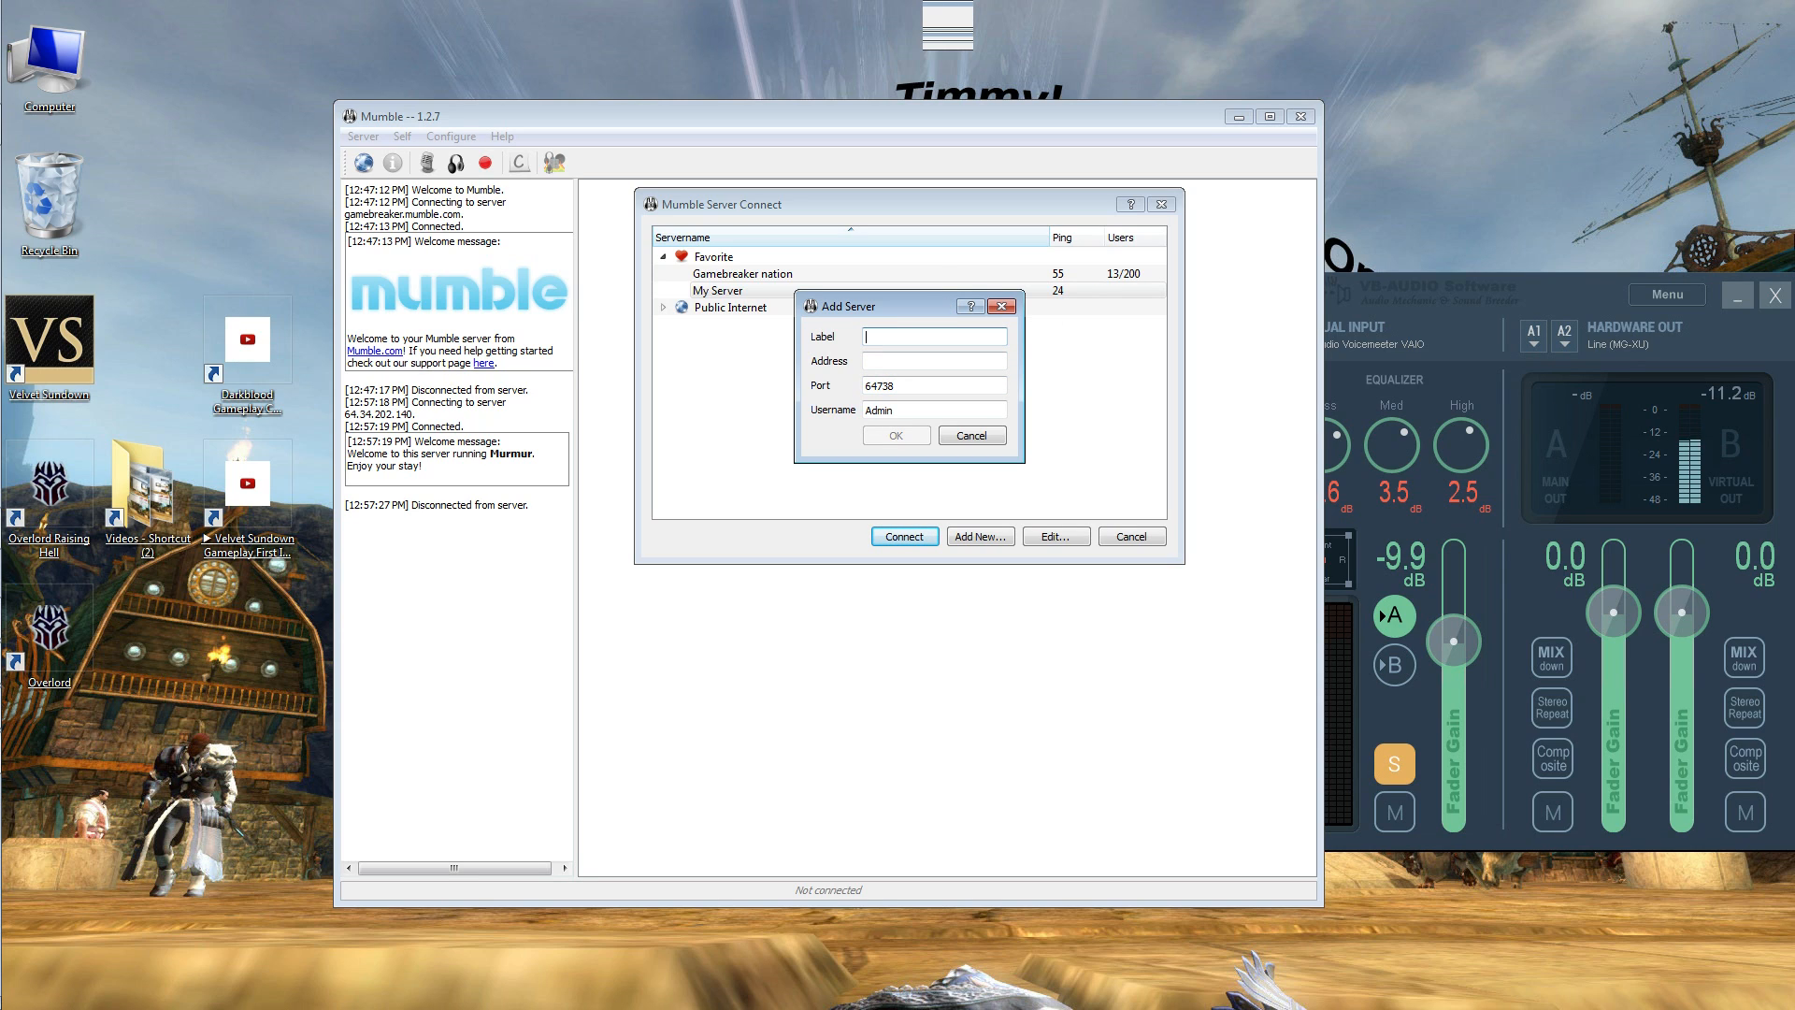
type("Out")
type(" Ser")
type("ver")
key("Tab")
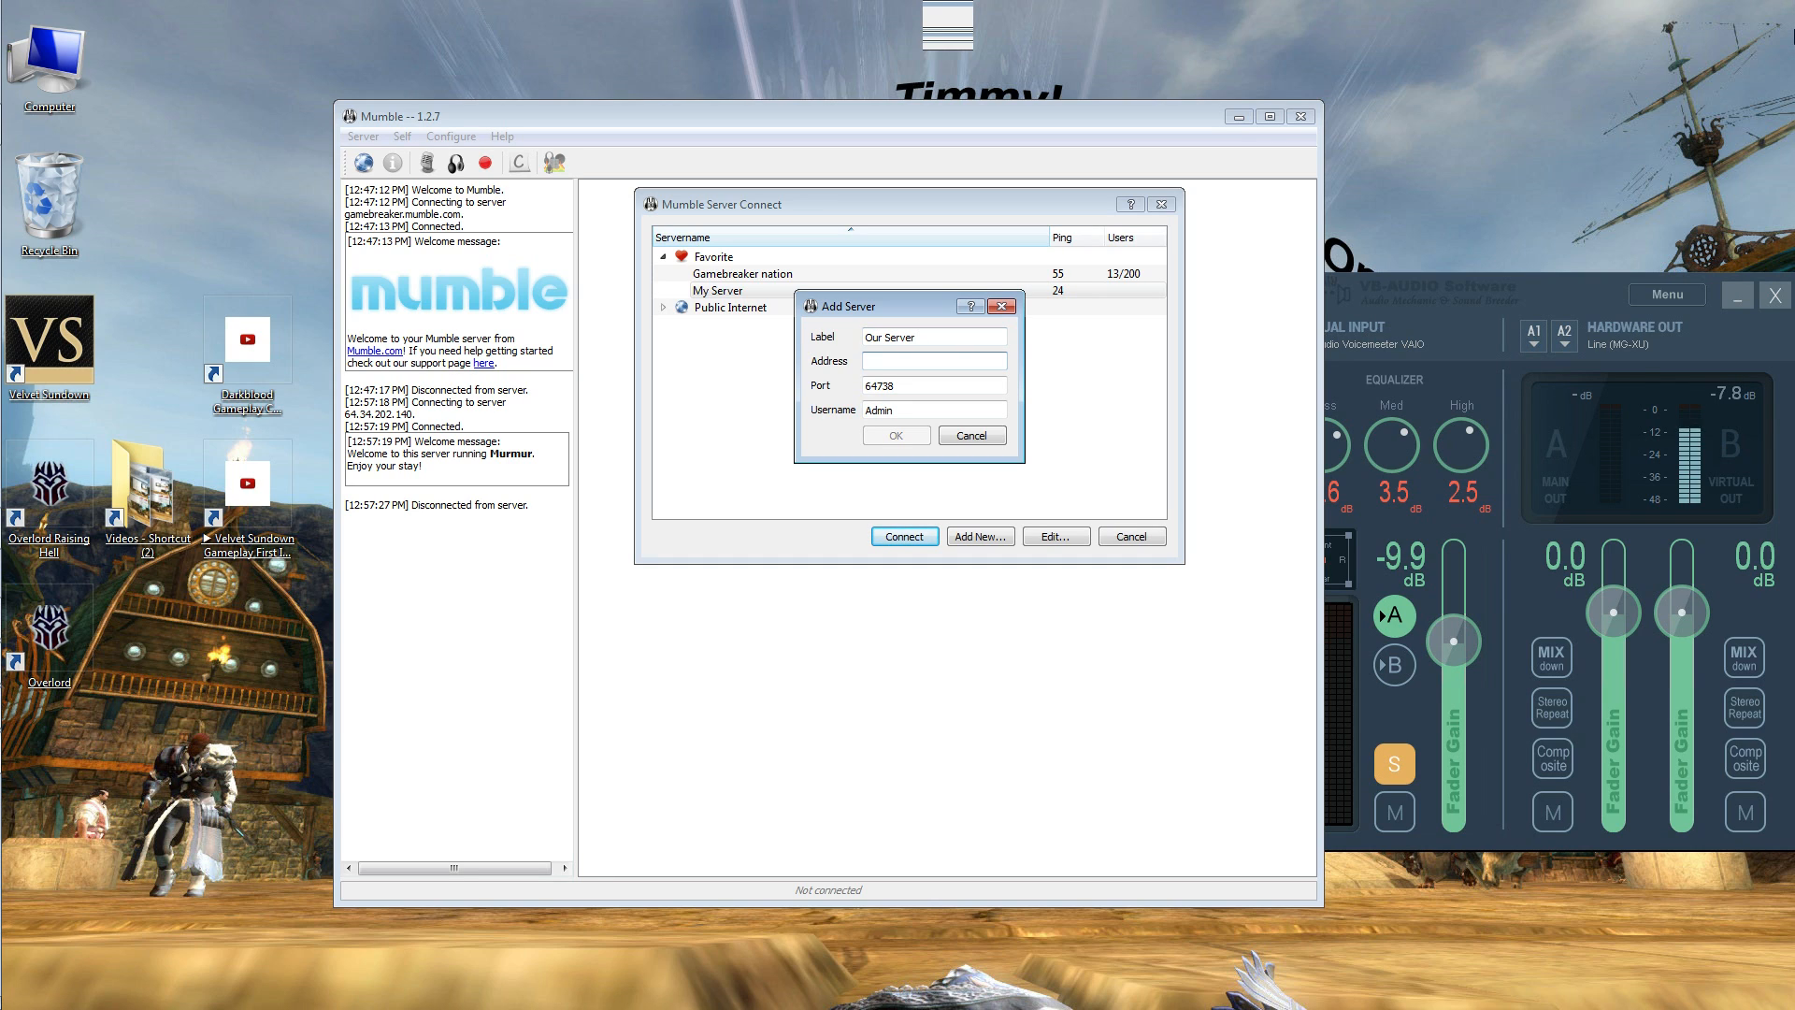
- Give the new server address 192.168.0.1 and port 3344, enter a username and save the entry
type("192.")
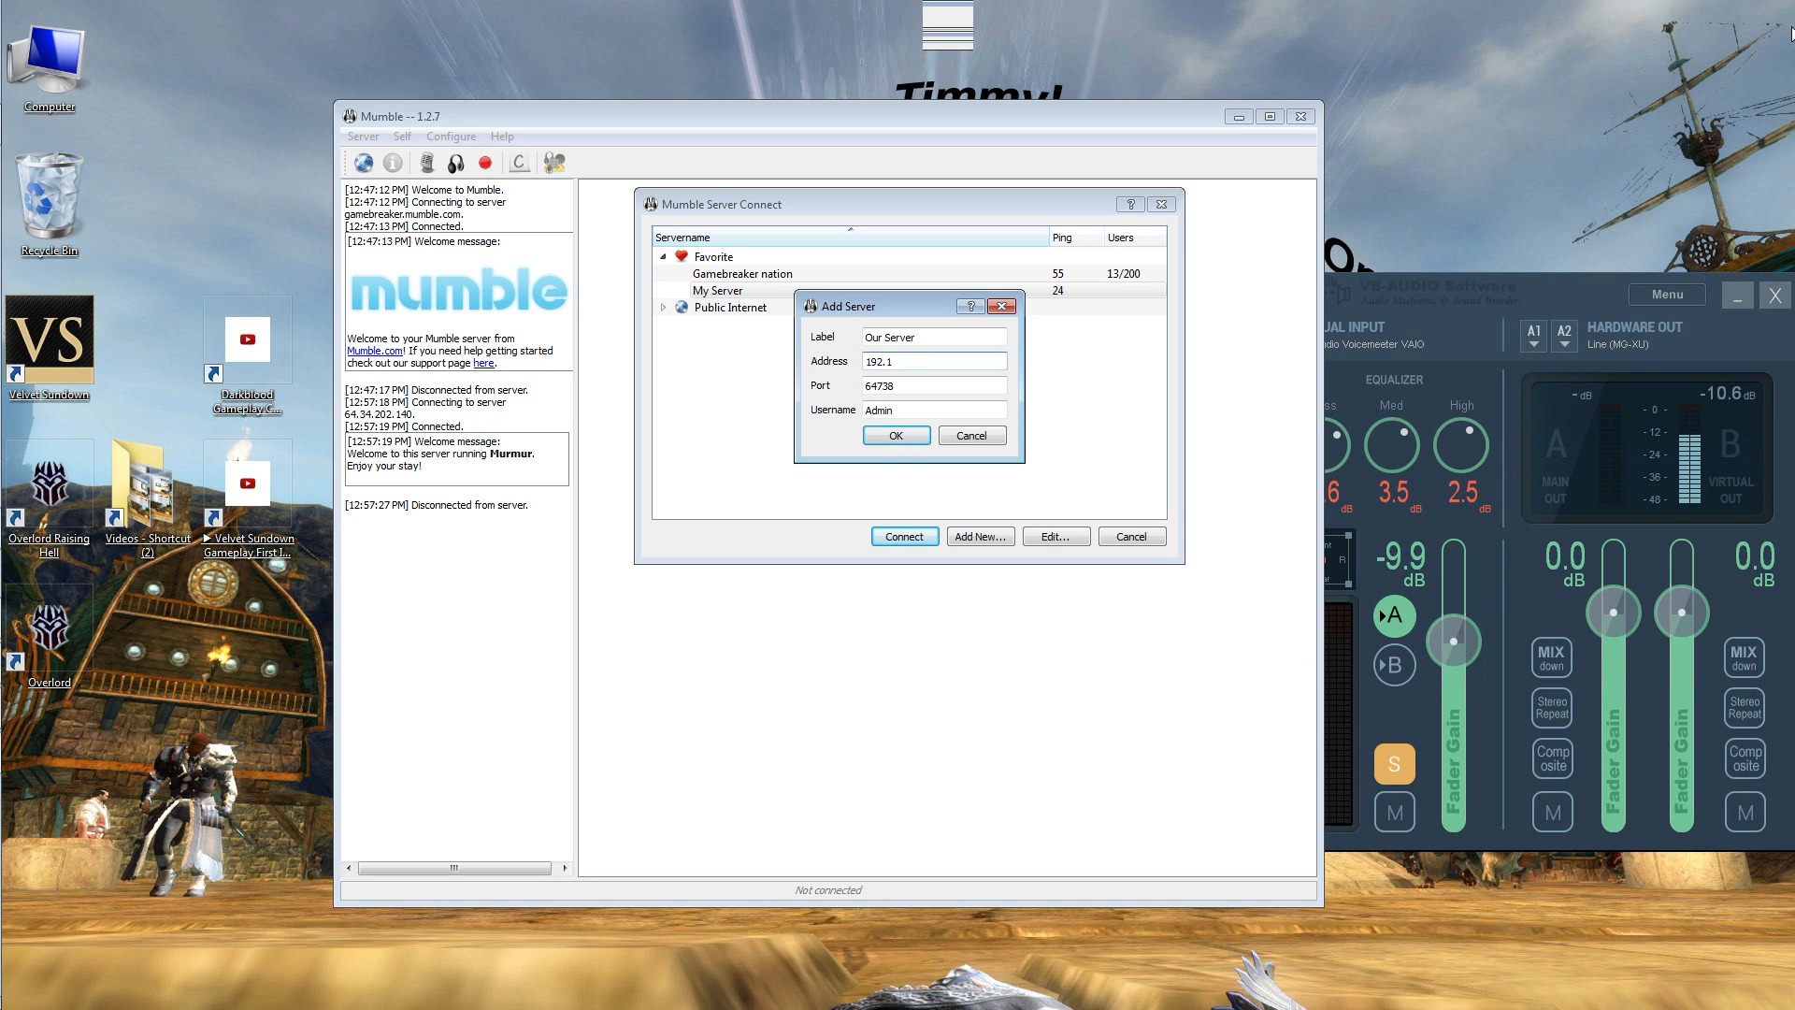
type("168.0.1")
key("Tab")
type("3")
key("Tab")
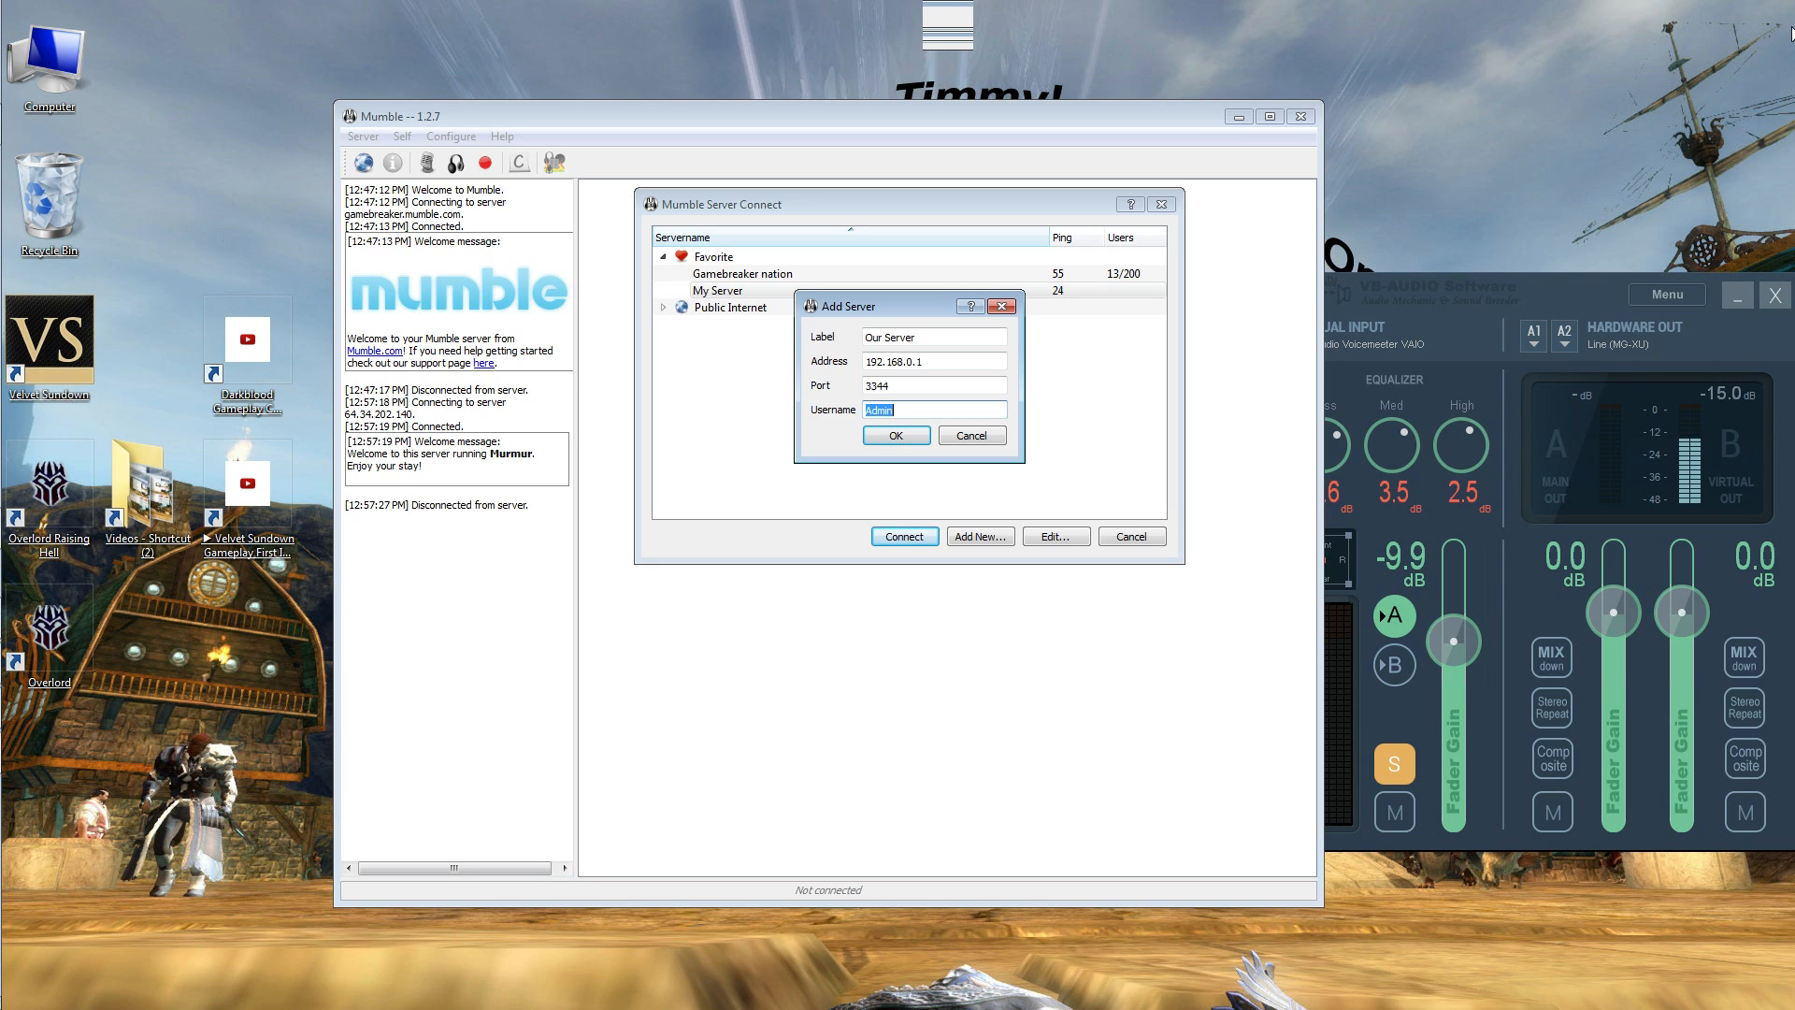
type("Joe")
left_click(916, 443)
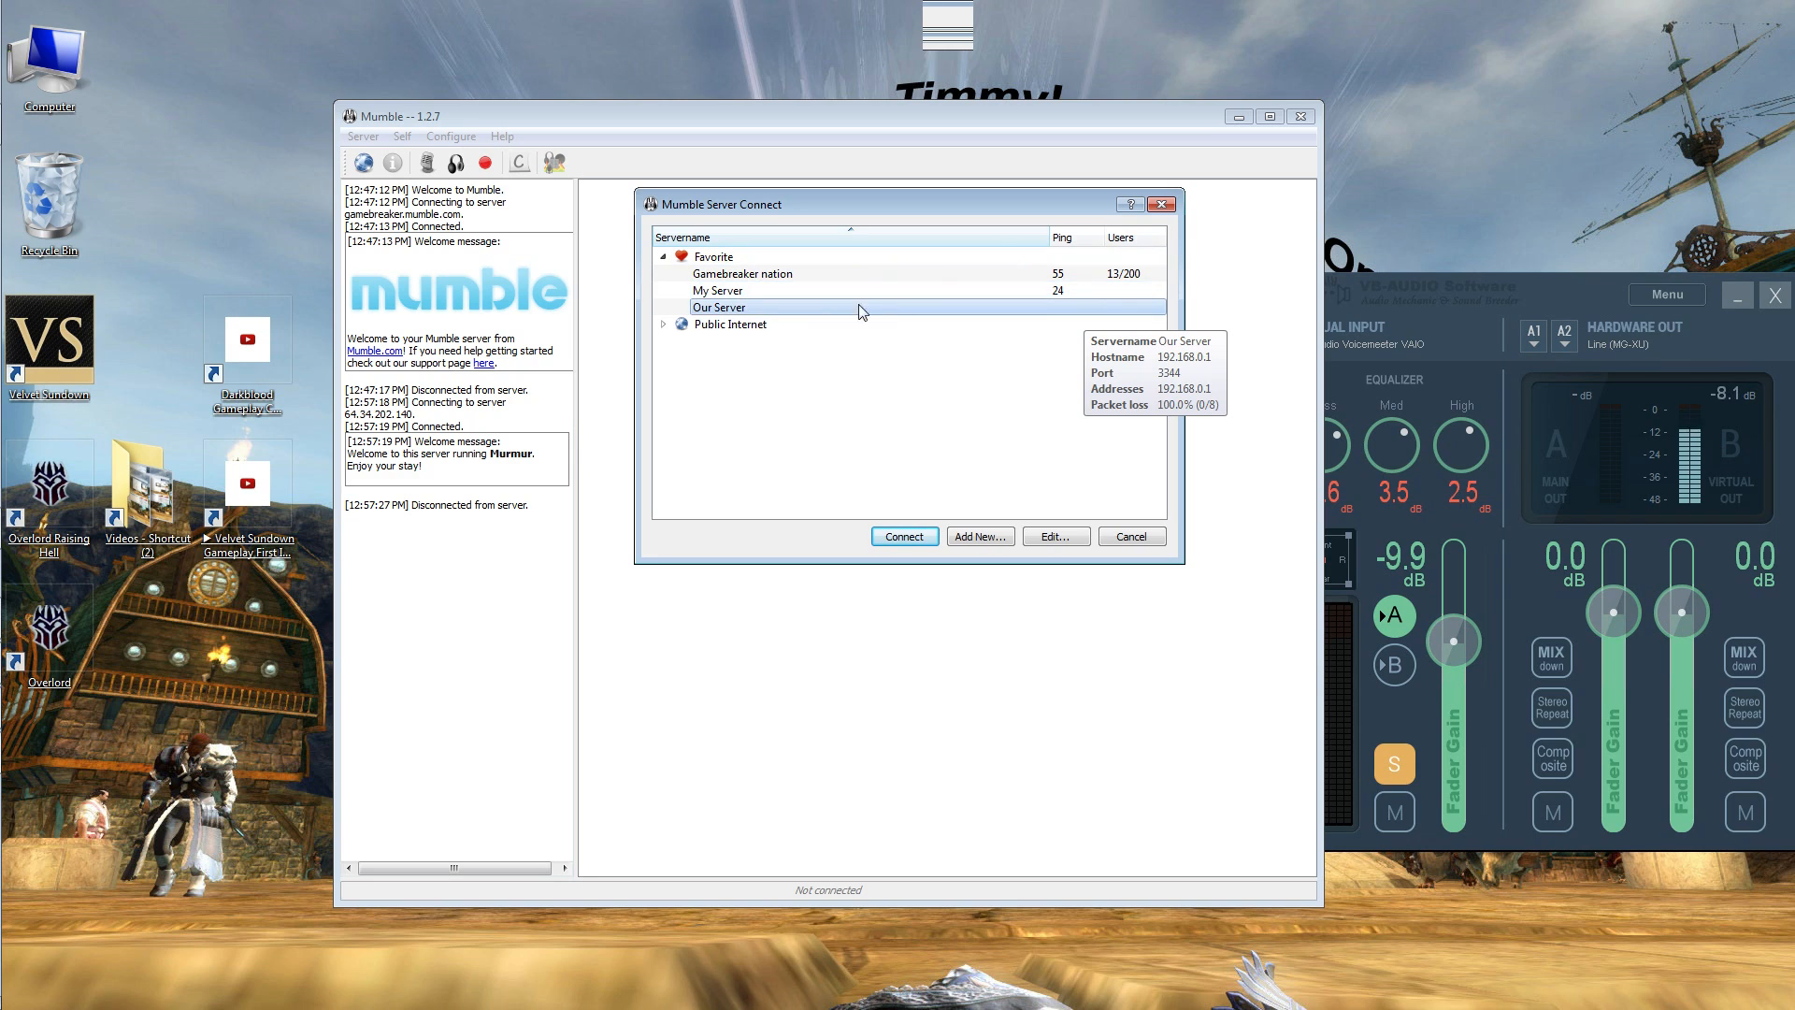
- Connect to the saved "My Server" favorite and disconnect from it again
left_click(1104, 297)
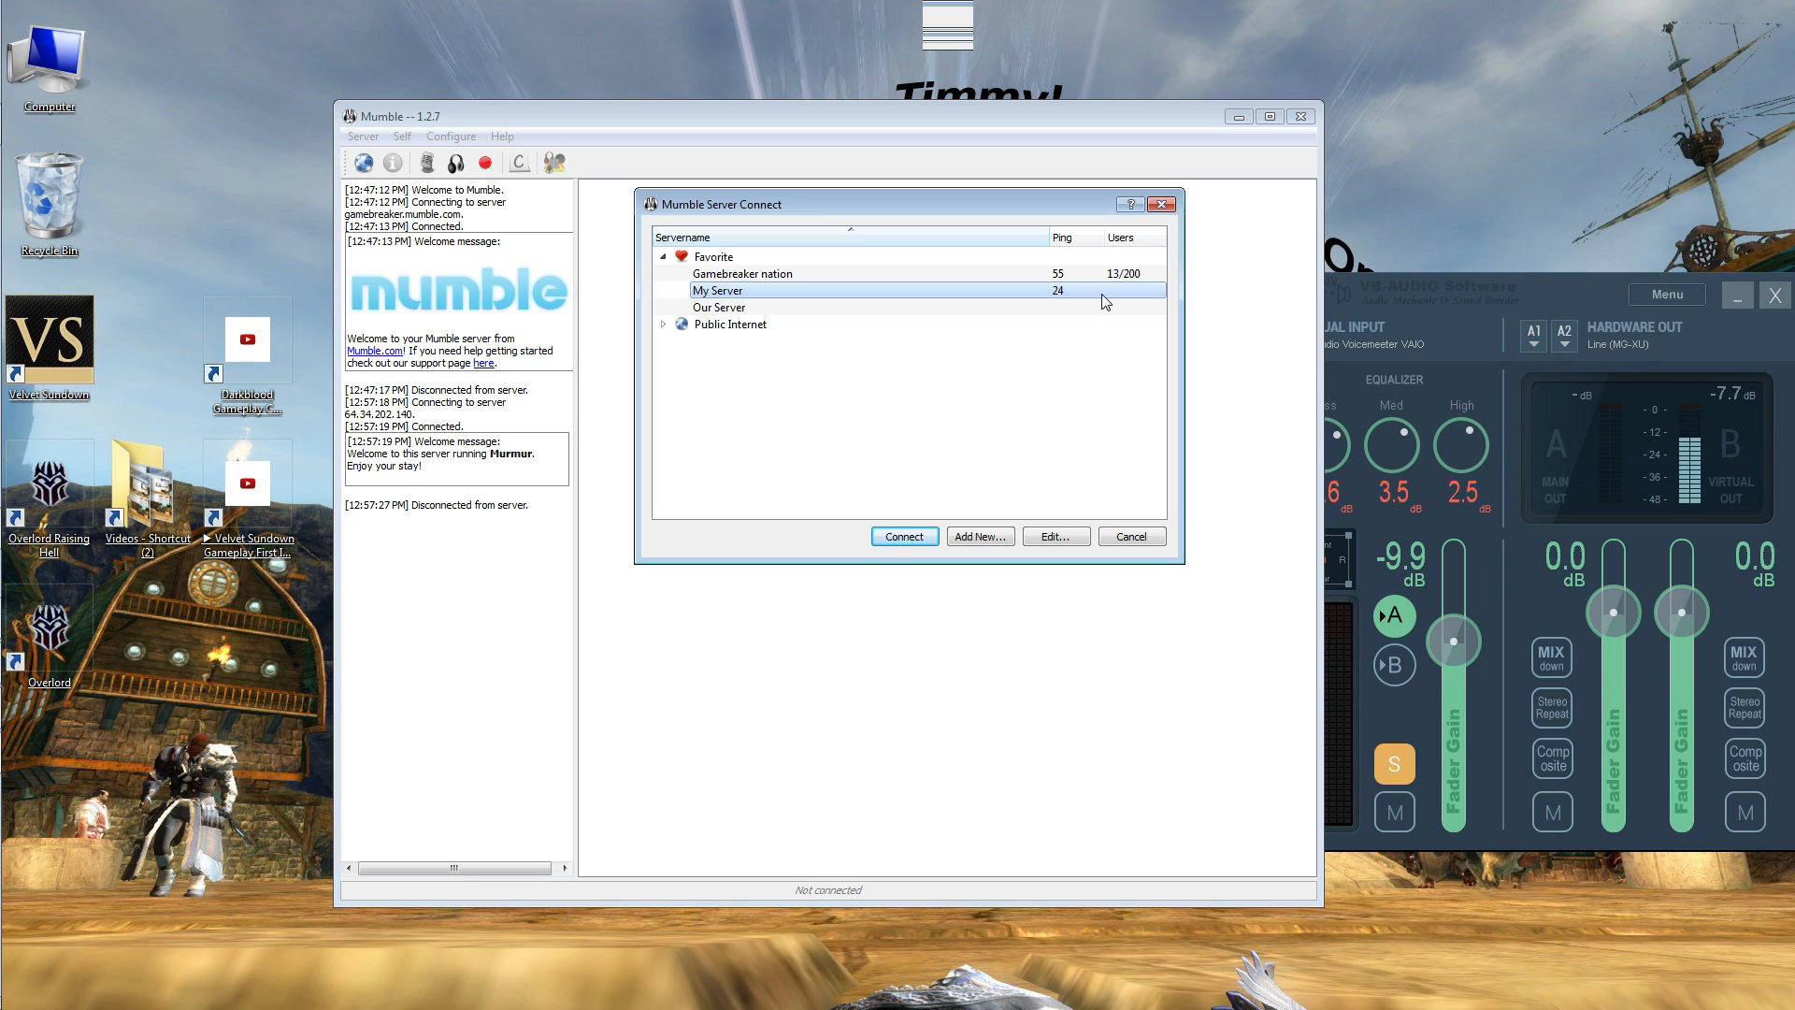
double_click(1104, 296)
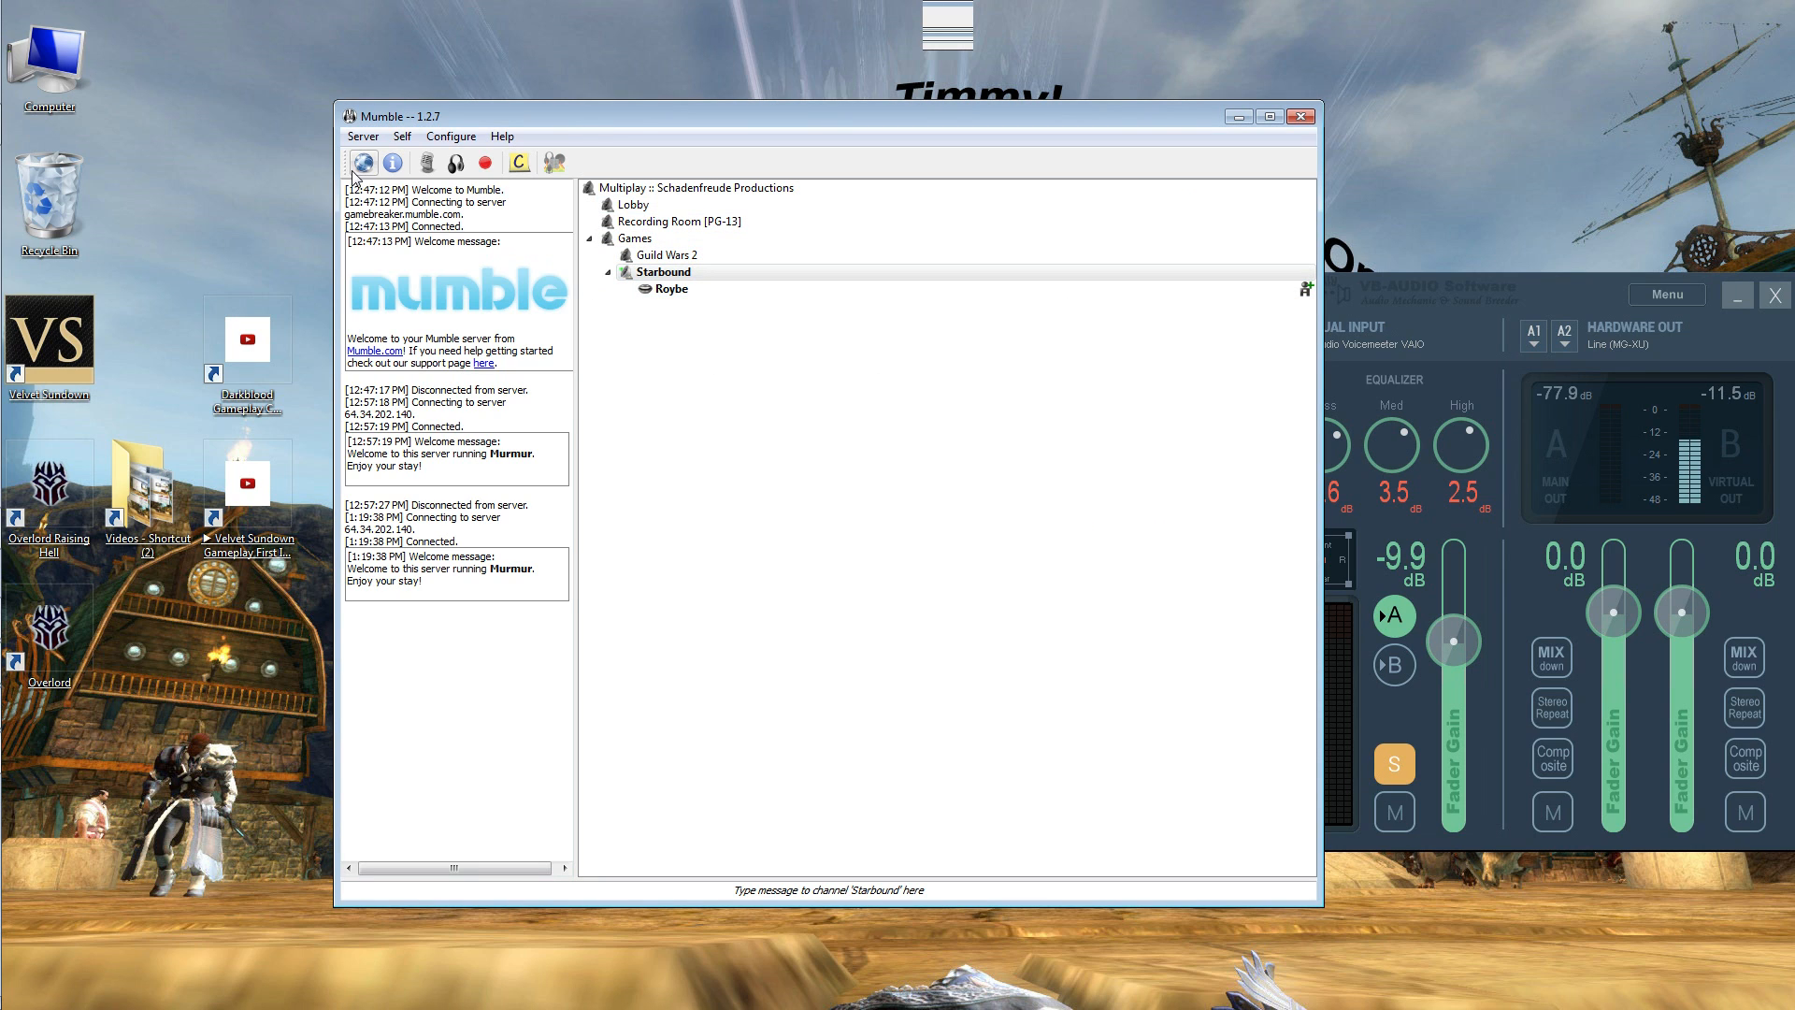
left_click(374, 137)
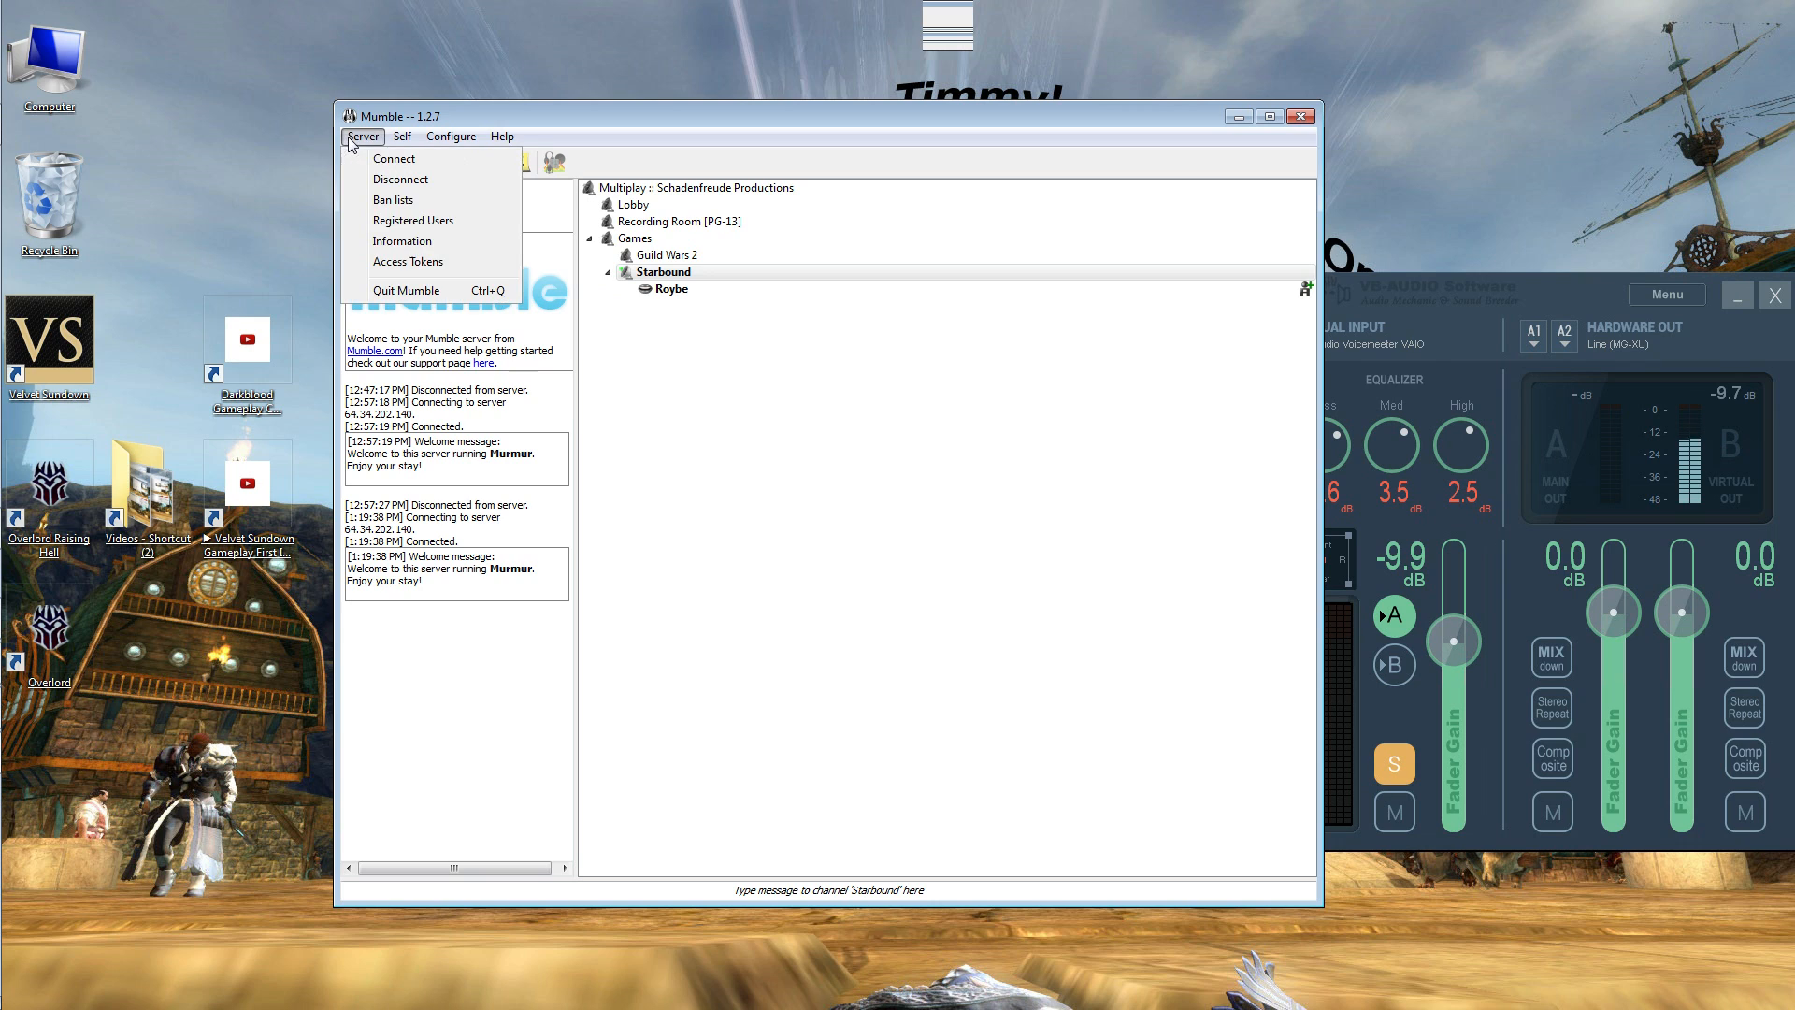
left_click(392, 180)
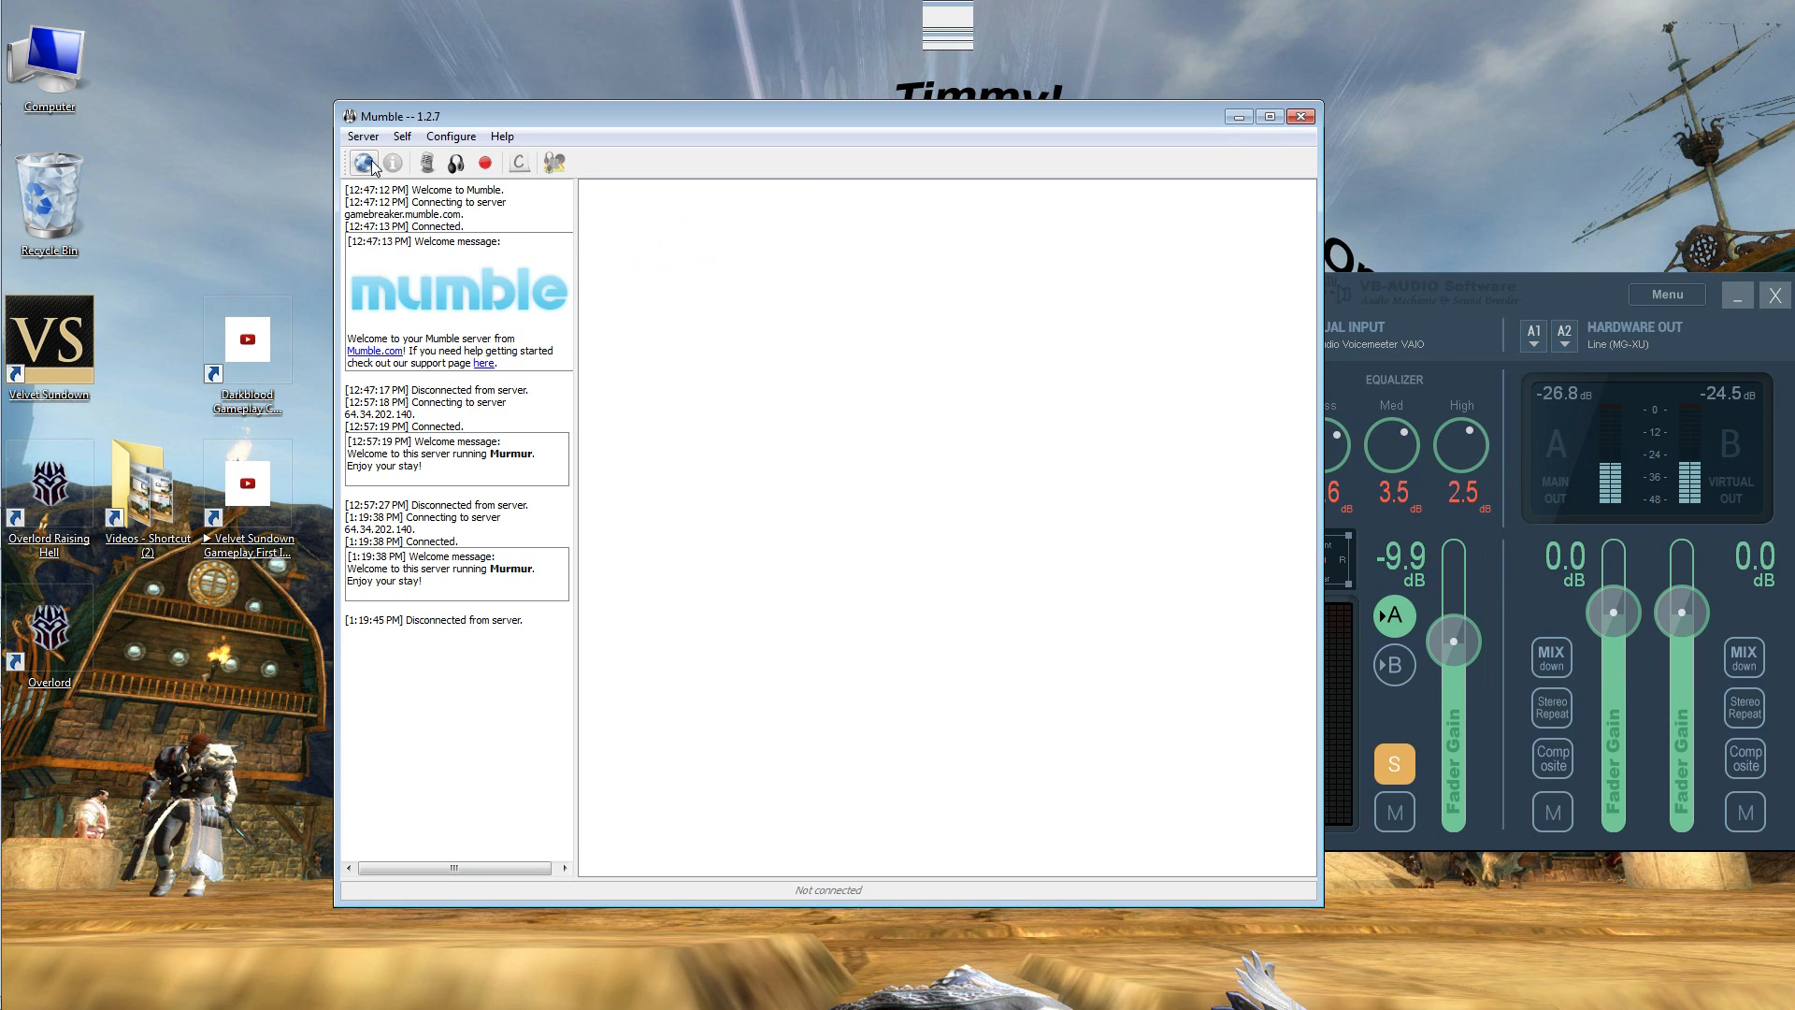
- Try to connect to the "Our Server" favorite from the server list
left_click(383, 140)
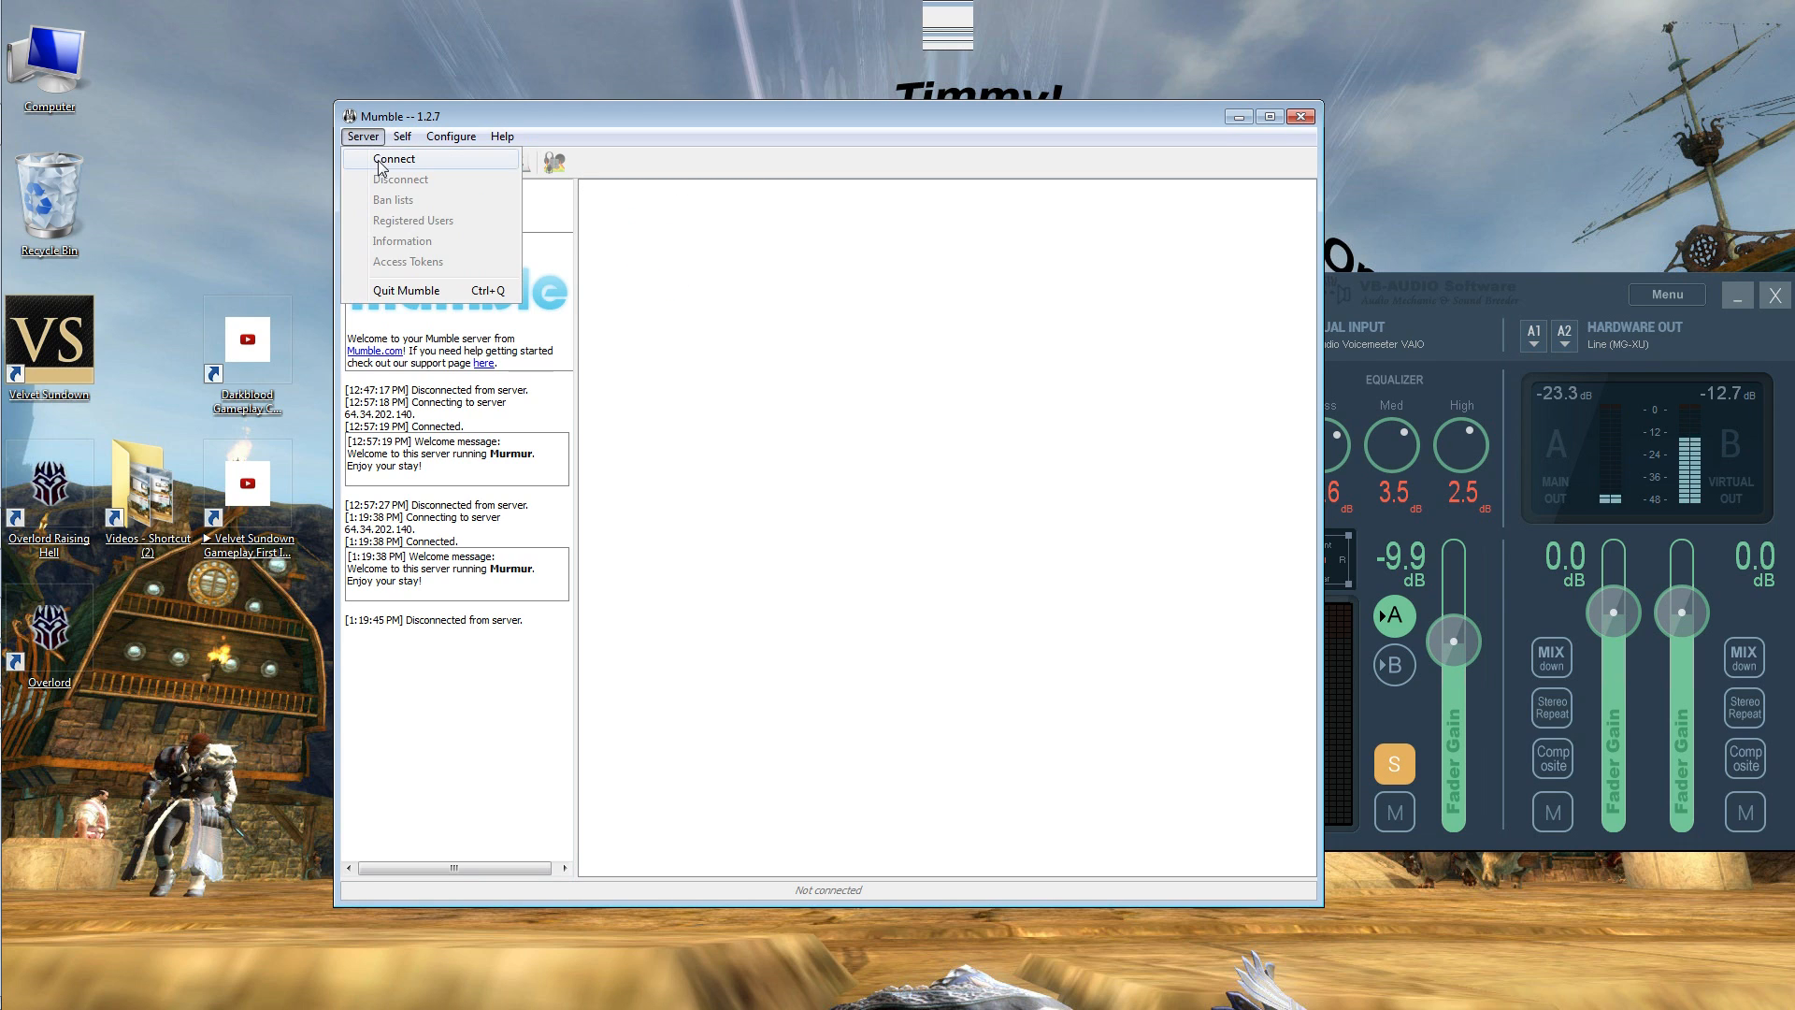
left_click(402, 159)
left_click(827, 307)
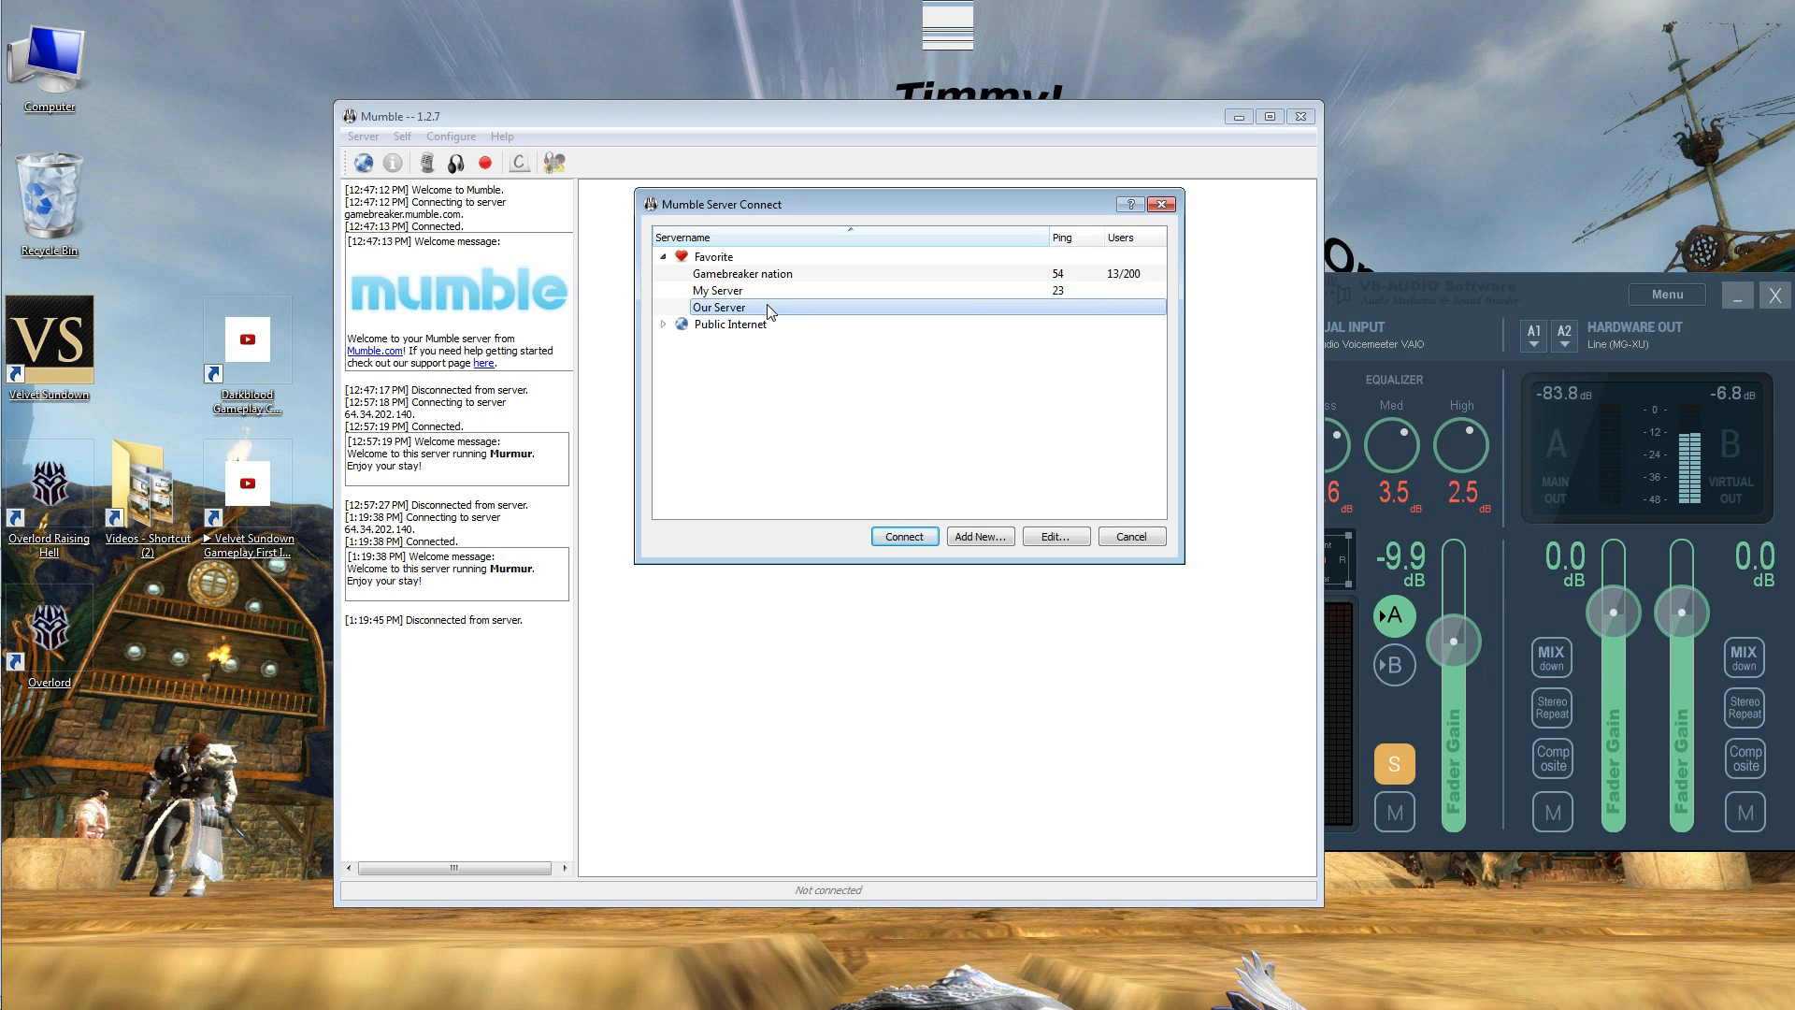
left_click(904, 536)
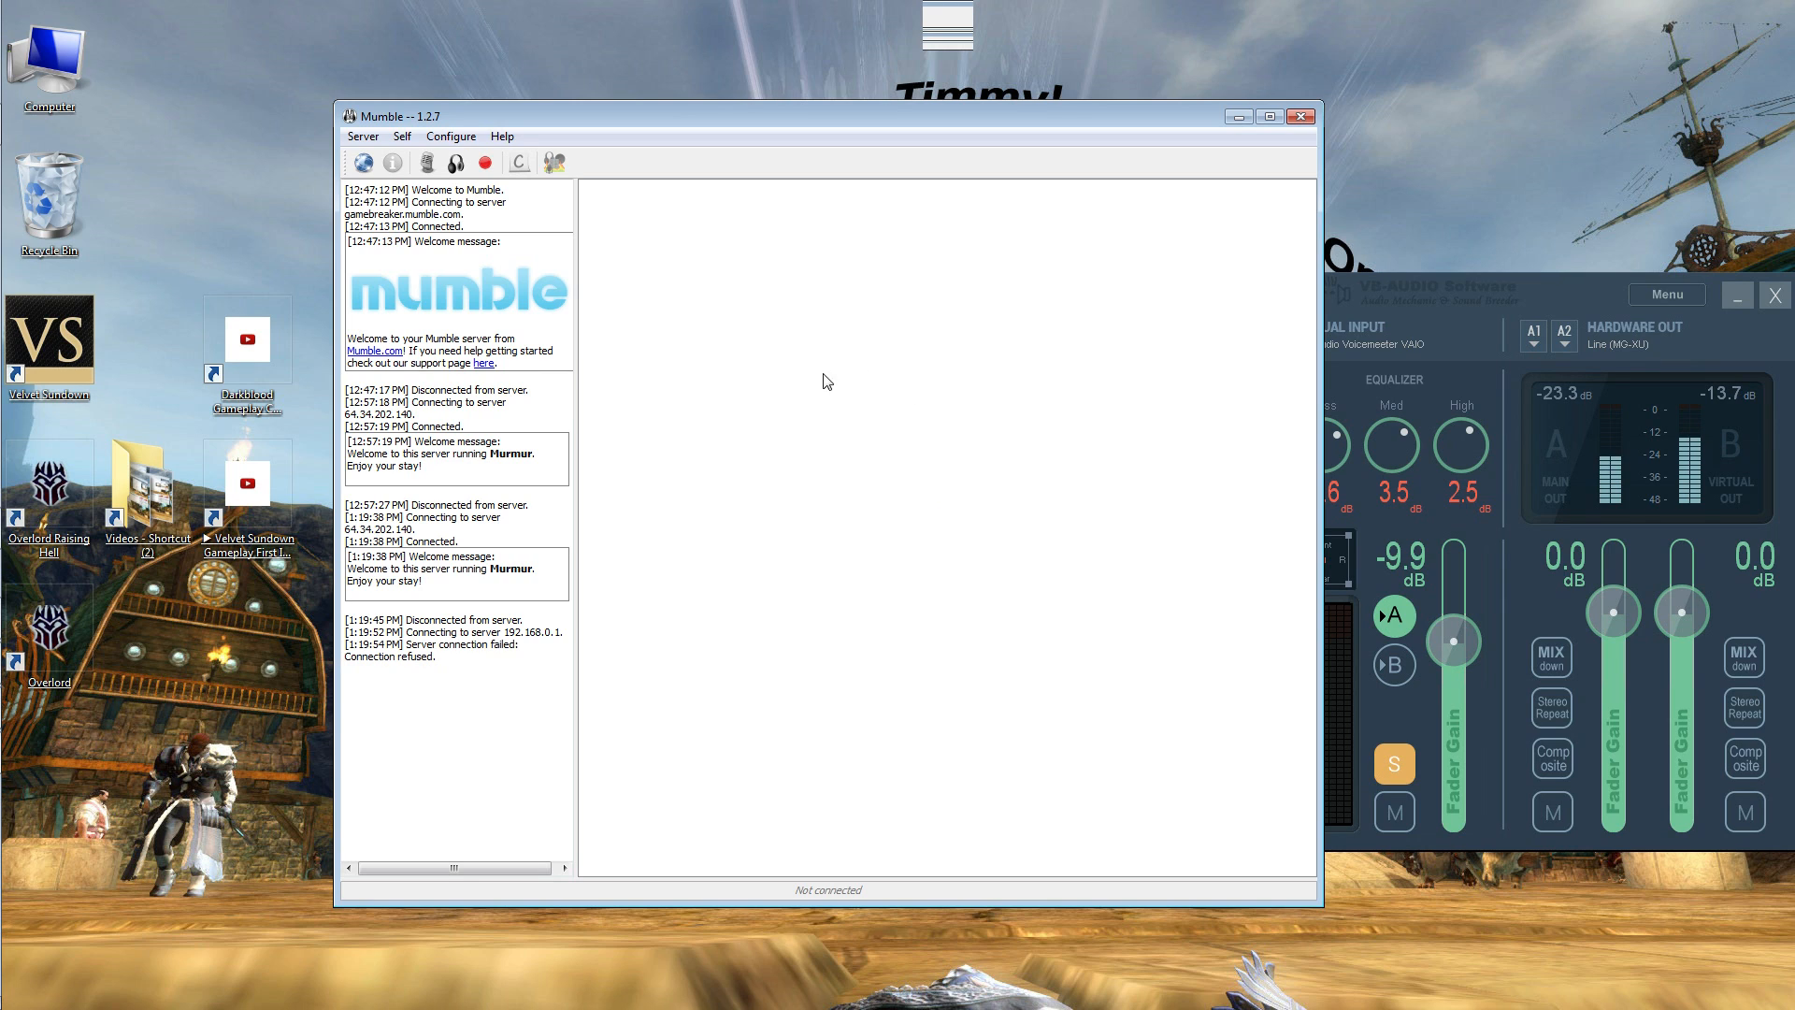
- Reopen the server connection list
left_click(354, 138)
left_click(388, 159)
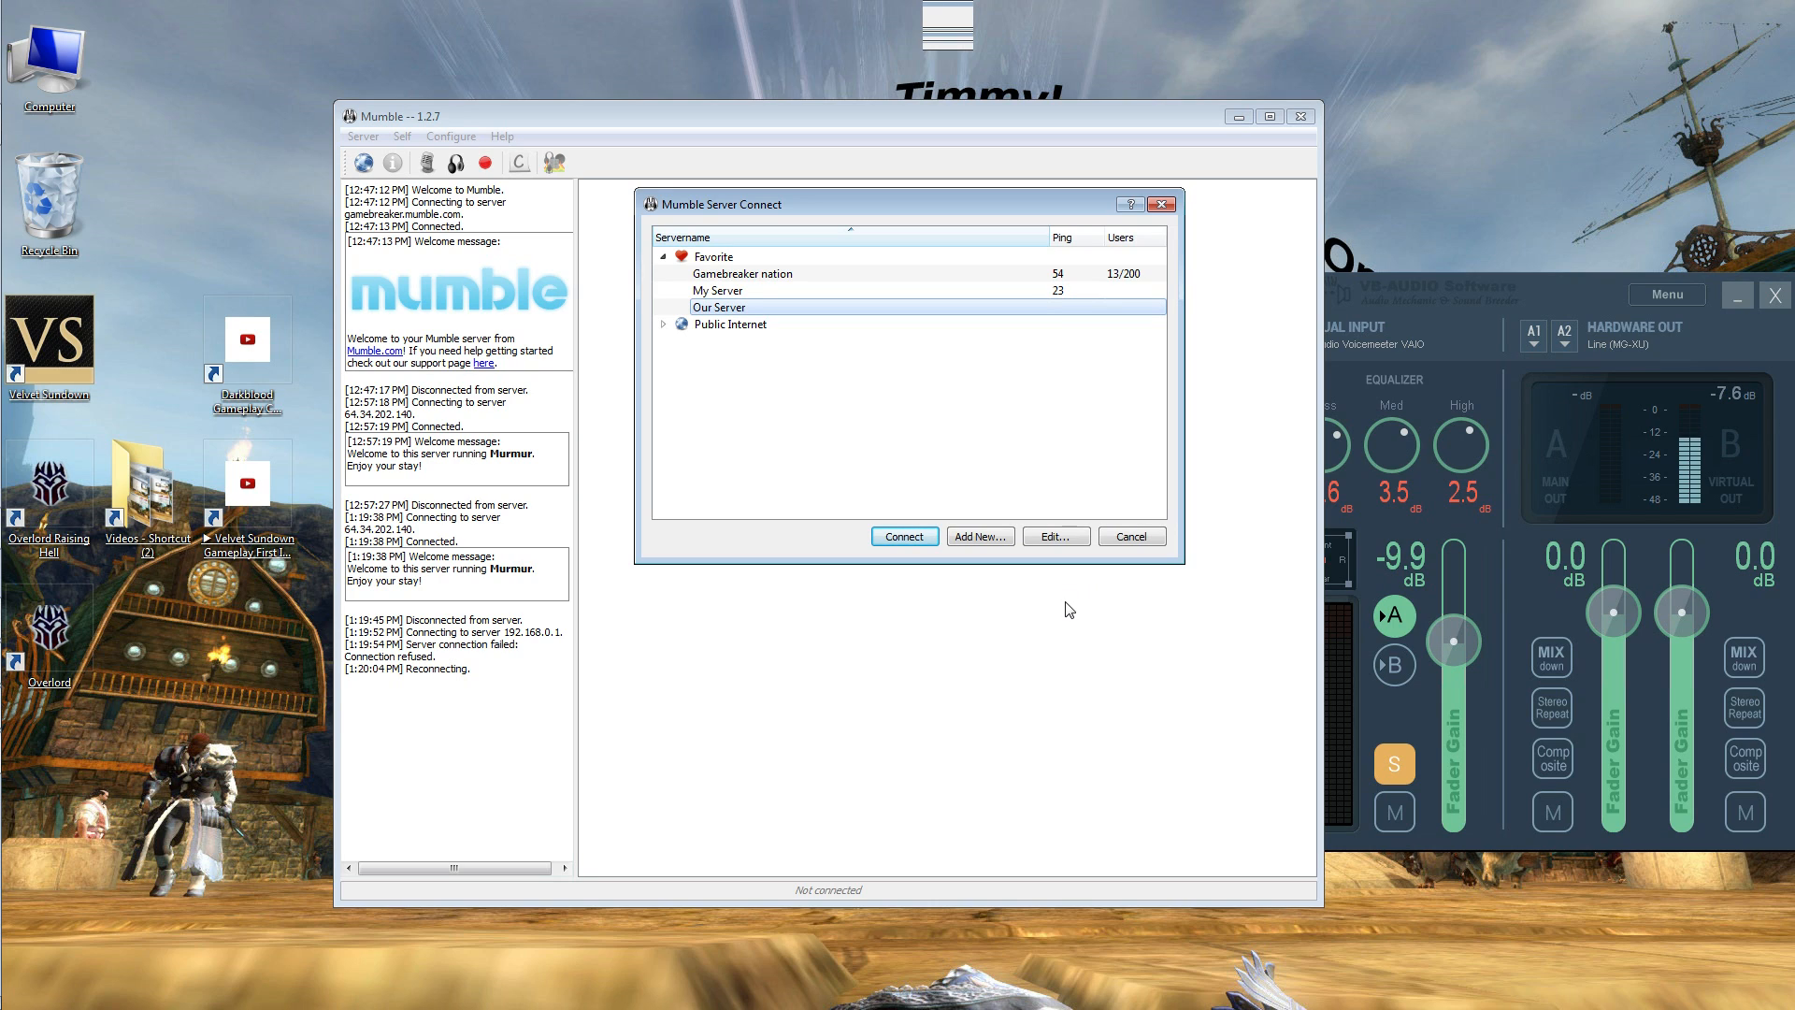